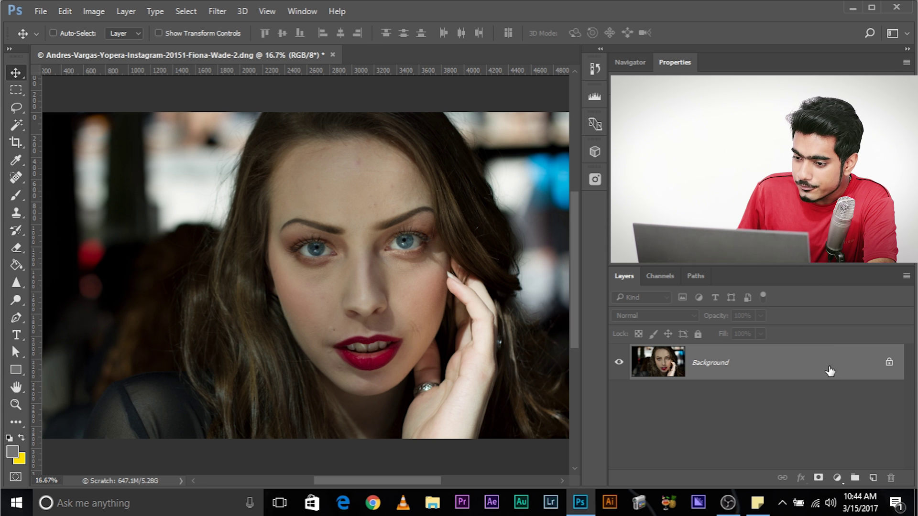
# Duplicate the Background, try Screen blending on the copy, then delete the copy.
pyautogui.moveTo(825, 358); pyautogui.dragTo(873, 477)
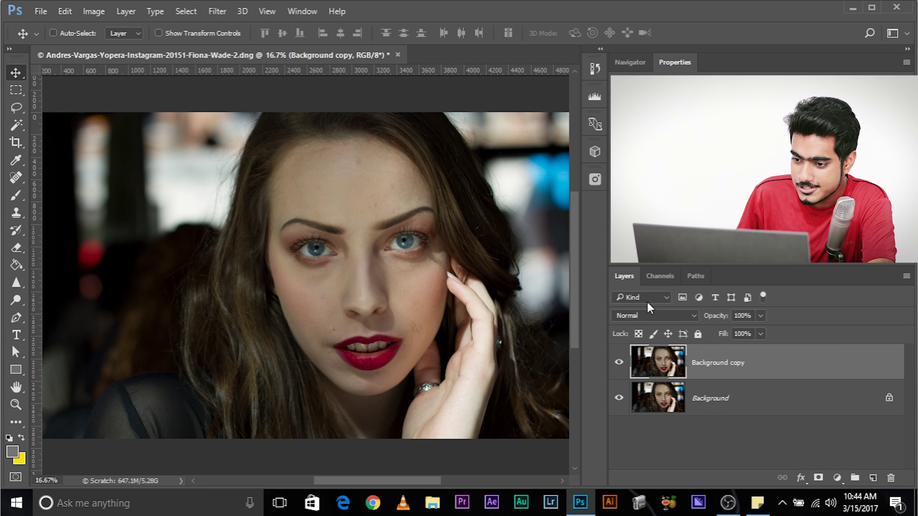
pyautogui.click(650, 316)
pyautogui.click(626, 136)
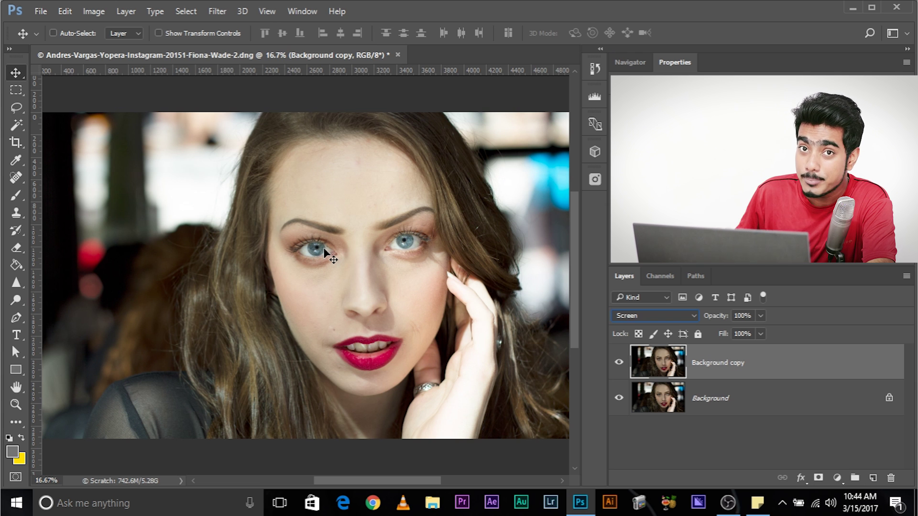
pyautogui.moveTo(809, 377); pyautogui.dragTo(892, 480)
# Add a Levels adjustment layer and set its blend mode to Screen.
pyautogui.click(837, 478)
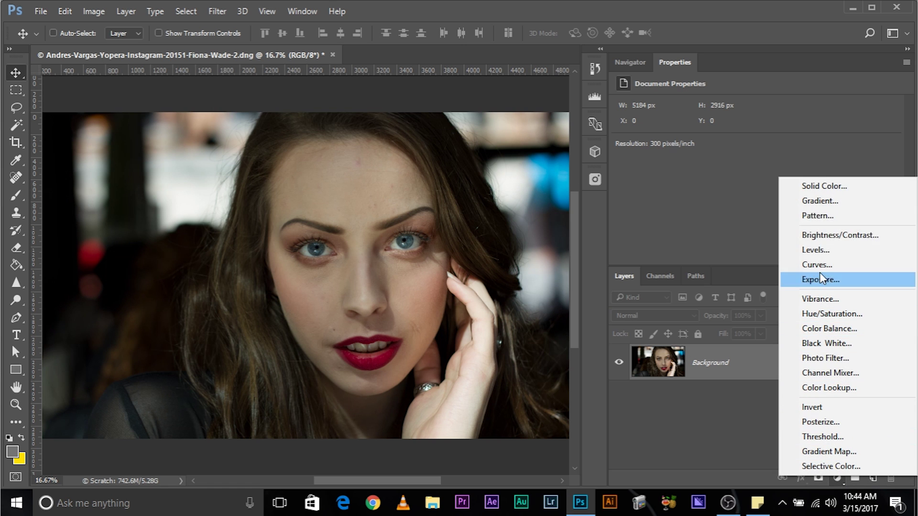
pyautogui.click(830, 251)
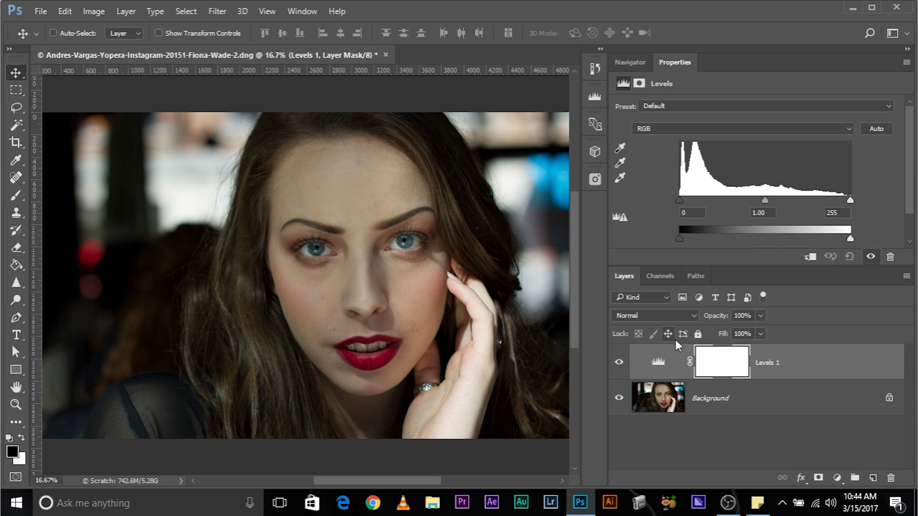
pyautogui.click(663, 319)
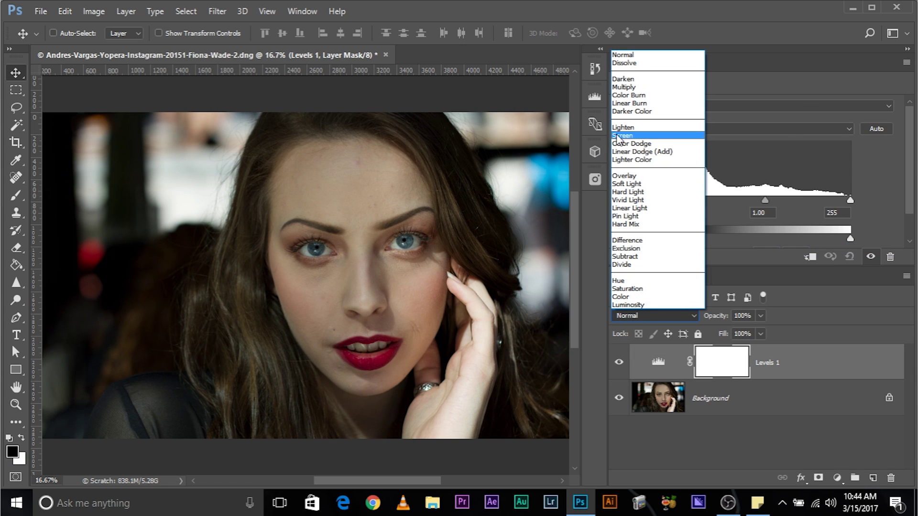
pyautogui.click(636, 144)
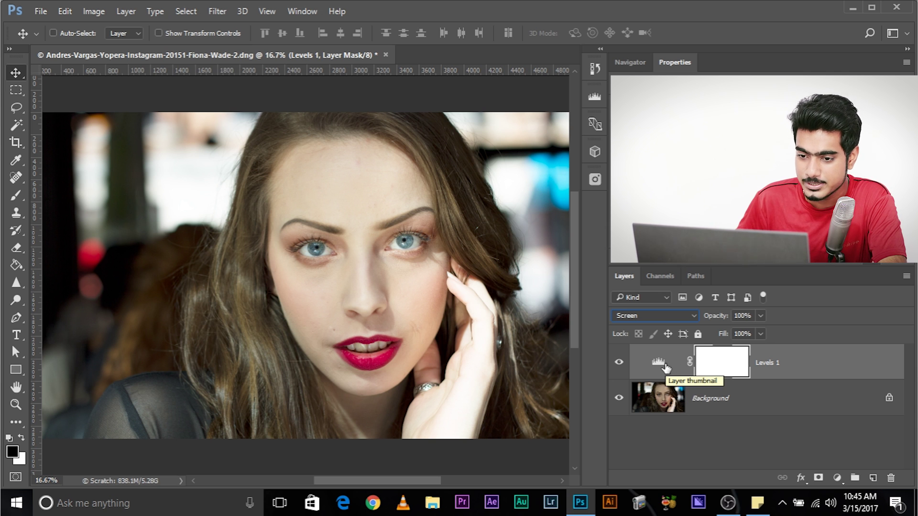
# Zoom in on the eyes and invert the Levels 1 mask to black.
pyautogui.hotkey('ctrl', '+')
pyautogui.hotkey('ctrl', '+')
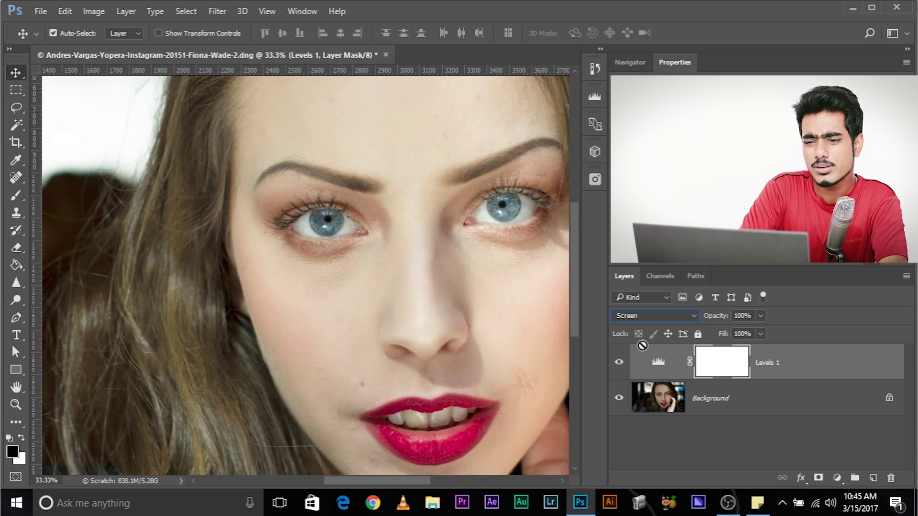
pyautogui.hotkey('ctrl', '+')
pyautogui.moveTo(532, 269); pyautogui.dragTo(317, 357)
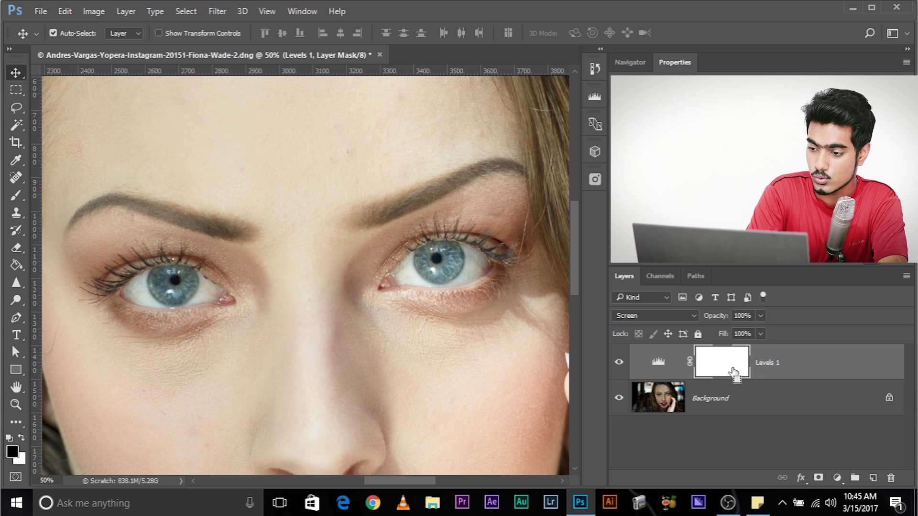
pyautogui.hotkey('ctrl', 'i')
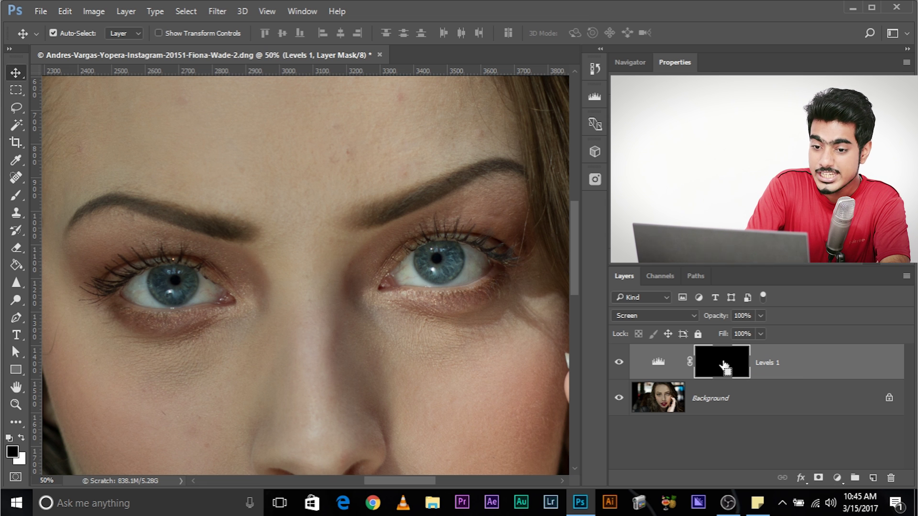
# Zoom closer on the left eye and switch to the Brush tool.
pyautogui.hotkey('ctrl', '+')
pyautogui.moveTo(529, 303); pyautogui.dragTo(632, 302)
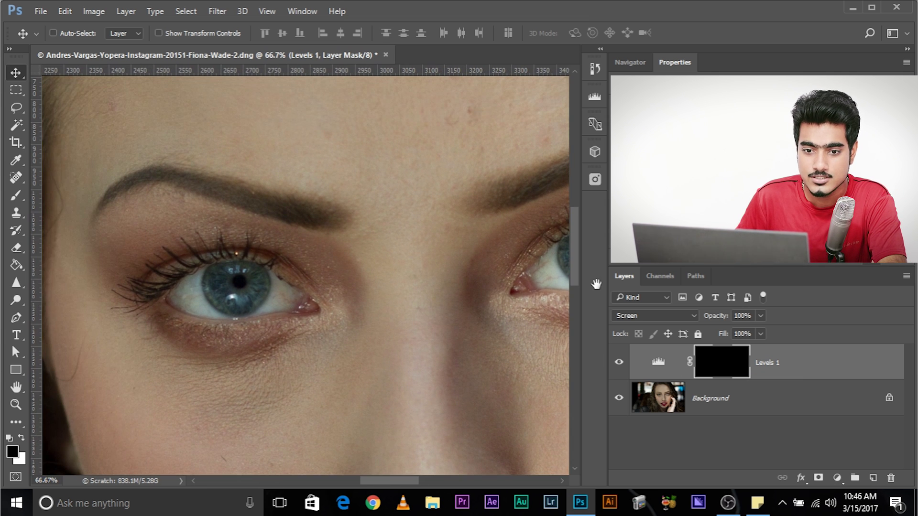
pyautogui.press('b')
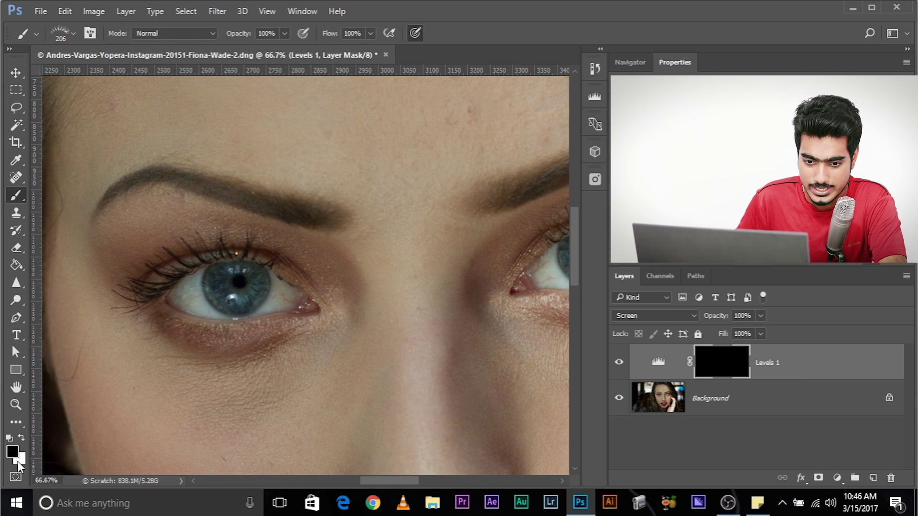
# Make white the foreground colour and choose the soft round brush preset.
pyautogui.click(21, 438)
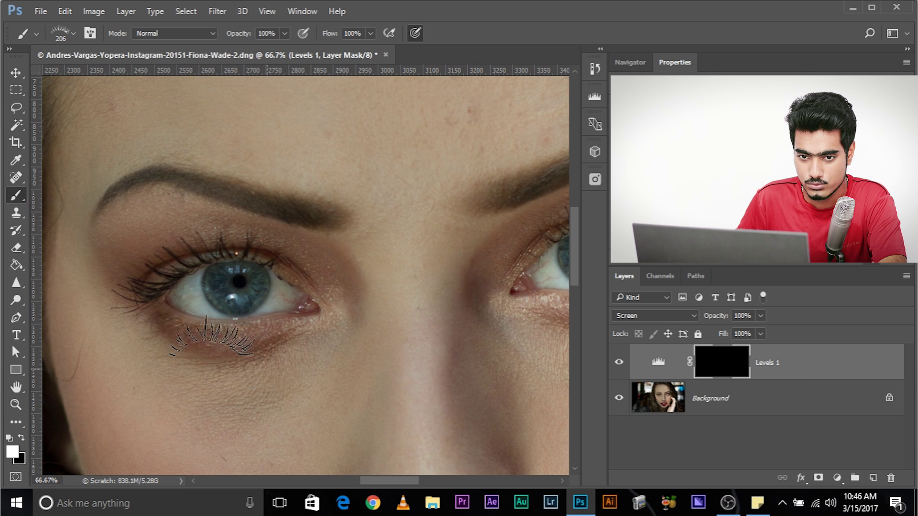
pyautogui.click(62, 33)
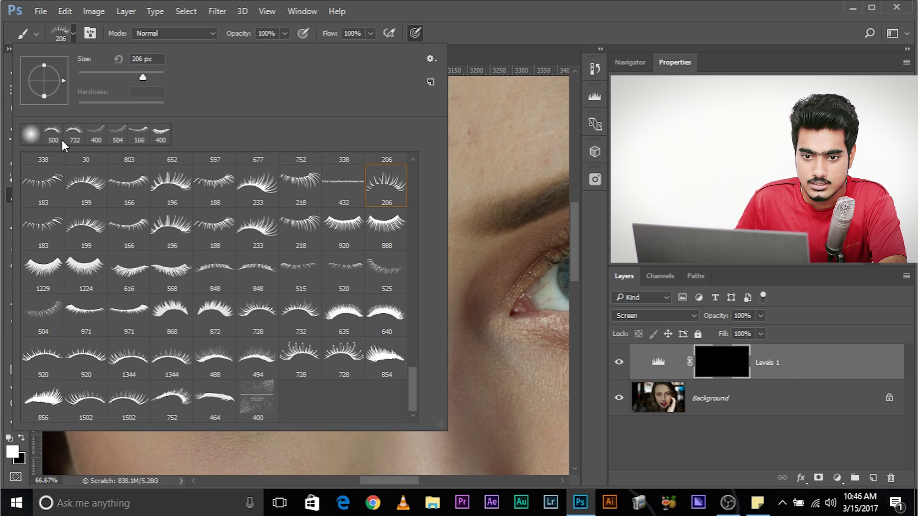
pyautogui.scroll(5, 124, 224)
pyautogui.scroll(3, 378, 331)
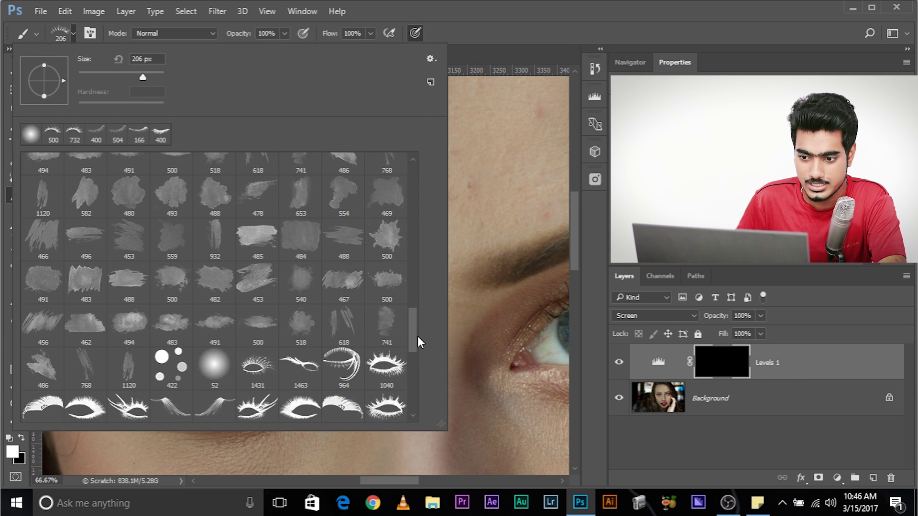
pyautogui.moveTo(415, 338); pyautogui.dragTo(405, 190)
pyautogui.click(42, 174)
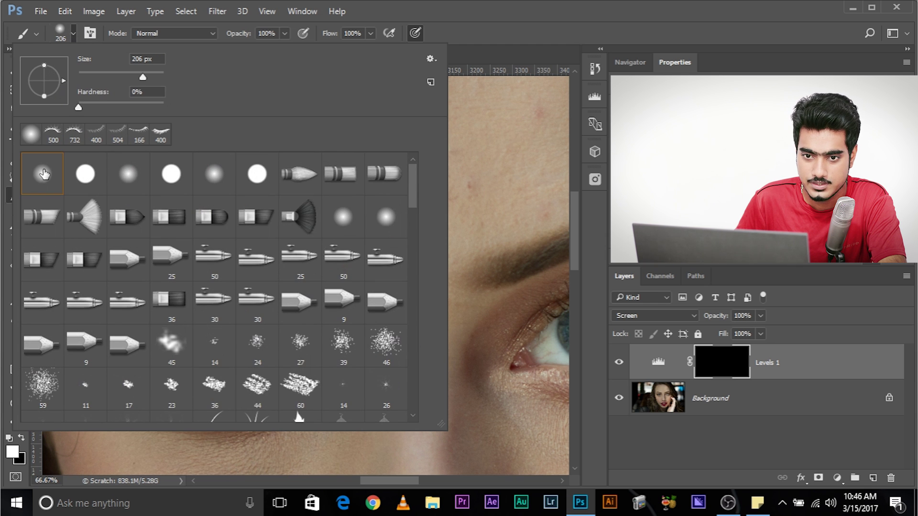
pyautogui.click(68, 31)
# Zoom to 200% on the eye and resize the brush to 50 px.
pyautogui.hotkey('ctrl', '+')
pyautogui.hotkey('ctrl', '+')
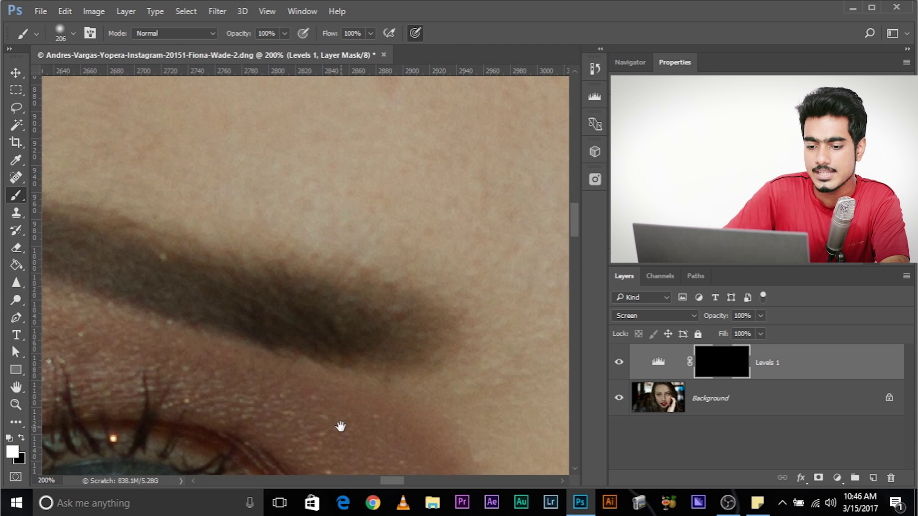
pyautogui.moveTo(328, 409); pyautogui.dragTo(529, 164)
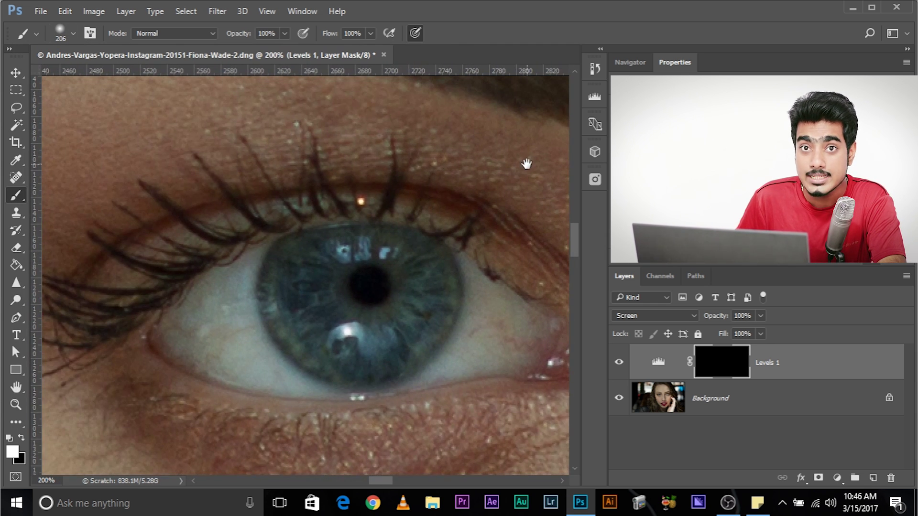
pyautogui.keyDown('alt'); pyautogui.rightClick(299, 259); pyautogui.keyUp('alt')
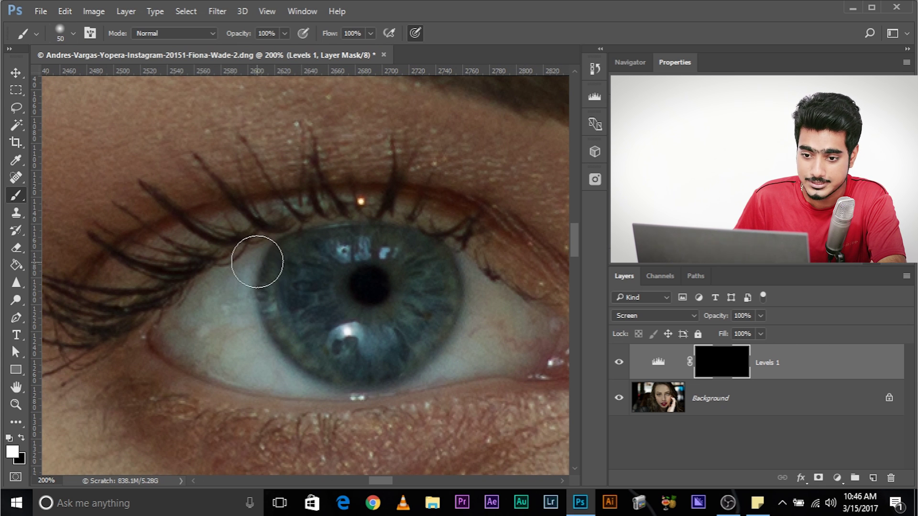
# Paint white into the Levels 1 mask over the first eye's whites on both sides of the iris.
pyautogui.moveTo(250, 258)
pyautogui.mouseDown()
pyautogui.moveTo(243, 314)
pyautogui.moveTo(261, 360)
pyautogui.moveTo(338, 387)
pyautogui.moveTo(228, 371)
pyautogui.moveTo(177, 350)
pyautogui.moveTo(172, 345)
pyautogui.moveTo(220, 282)
pyautogui.mouseUp()
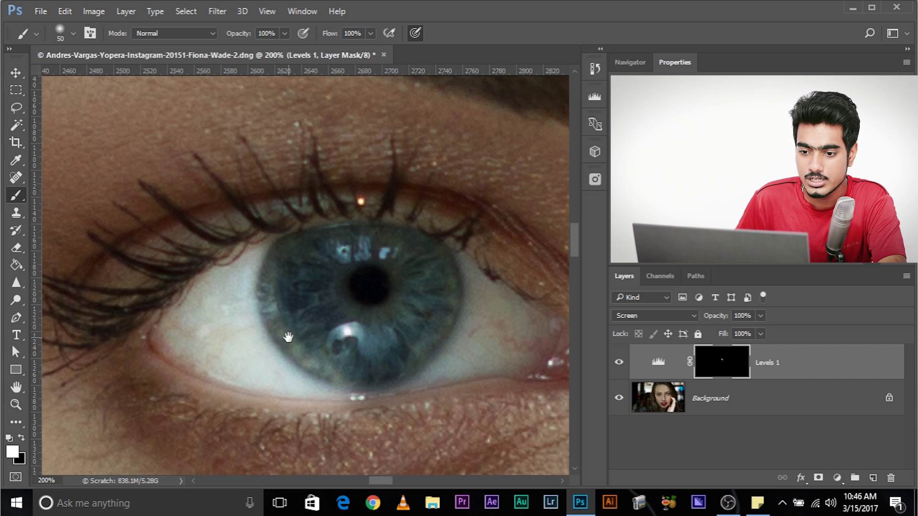
pyautogui.moveTo(288, 338); pyautogui.dragTo(224, 342)
pyautogui.moveTo(400, 278)
pyautogui.mouseDown()
pyautogui.moveTo(415, 341)
pyautogui.moveTo(367, 380)
pyautogui.moveTo(311, 390)
pyautogui.moveTo(496, 364)
pyautogui.moveTo(397, 286)
pyautogui.moveTo(382, 256)
pyautogui.moveTo(434, 309)
pyautogui.moveTo(500, 344)
pyautogui.moveTo(483, 358)
pyautogui.moveTo(410, 352)
pyautogui.moveTo(334, 373)
pyautogui.moveTo(177, 343)
pyautogui.moveTo(170, 289)
pyautogui.moveTo(169, 342)
pyautogui.moveTo(107, 341)
pyautogui.mouseUp()
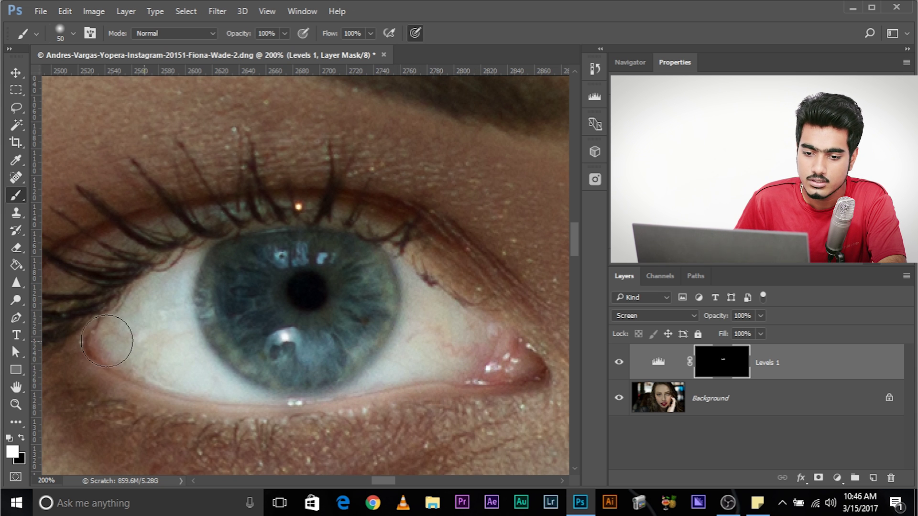
# Paint white over the second eye's whites, from the outer corner to the inner corner.
pyautogui.moveTo(426, 303)
pyautogui.mouseDown()
pyautogui.moveTo(297, 293)
pyautogui.moveTo(138, 358)
pyautogui.mouseUp()
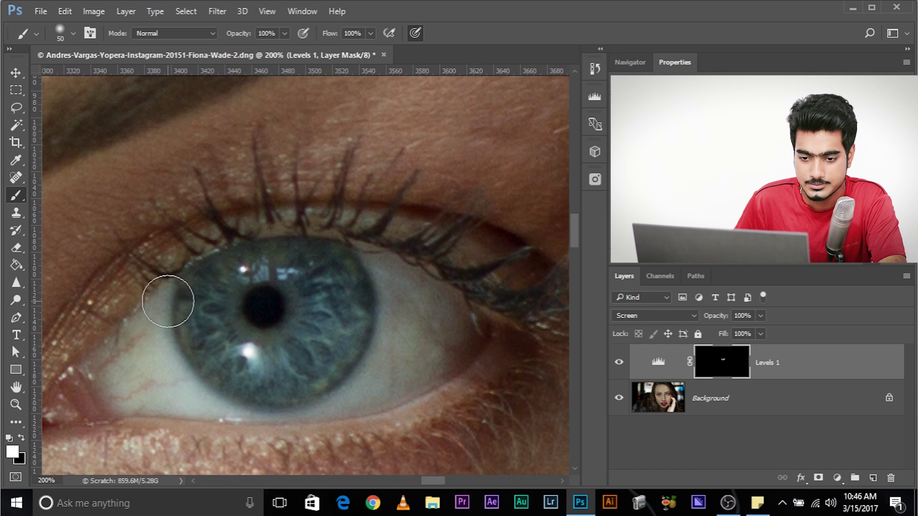
pyautogui.moveTo(168, 301)
pyautogui.mouseDown()
pyautogui.moveTo(165, 359)
pyautogui.moveTo(257, 405)
pyautogui.moveTo(95, 387)
pyautogui.moveTo(138, 364)
pyautogui.mouseUp()
pyautogui.moveTo(365, 271)
pyautogui.mouseDown()
pyautogui.moveTo(405, 320)
pyautogui.moveTo(373, 371)
pyautogui.moveTo(292, 407)
pyautogui.moveTo(401, 385)
pyautogui.moveTo(446, 360)
pyautogui.mouseUp()
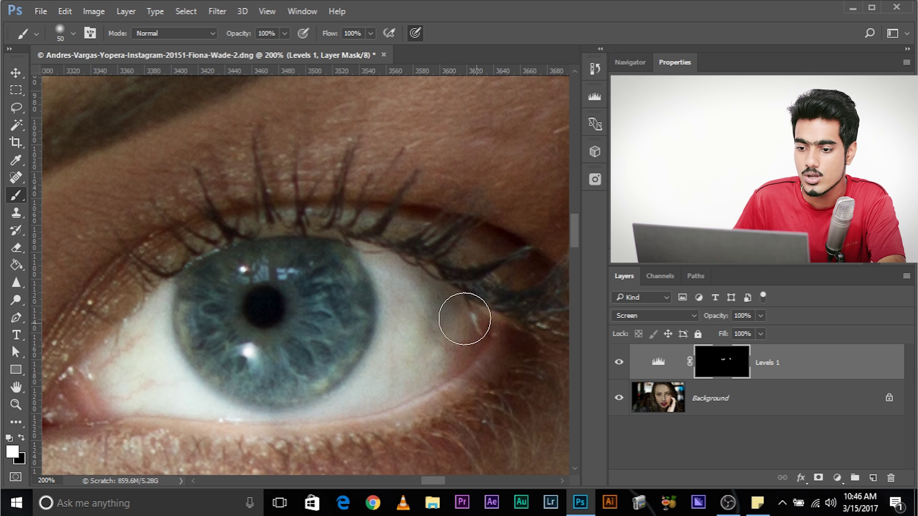
pyautogui.moveTo(464, 318)
pyautogui.mouseDown()
pyautogui.moveTo(411, 298)
pyautogui.moveTo(386, 274)
pyautogui.moveTo(473, 321)
pyautogui.moveTo(426, 364)
pyautogui.moveTo(478, 327)
pyautogui.moveTo(379, 260)
pyautogui.moveTo(431, 332)
pyautogui.moveTo(407, 299)
pyautogui.moveTo(377, 368)
pyautogui.mouseUp()
# Return to the first eye and touch up the white above and left of the iris.
pyautogui.moveTo(72, 310)
pyautogui.mouseDown()
pyautogui.moveTo(589, 269)
pyautogui.moveTo(701, 269)
pyautogui.mouseUp()
pyautogui.moveTo(180, 239); pyautogui.dragTo(211, 250)
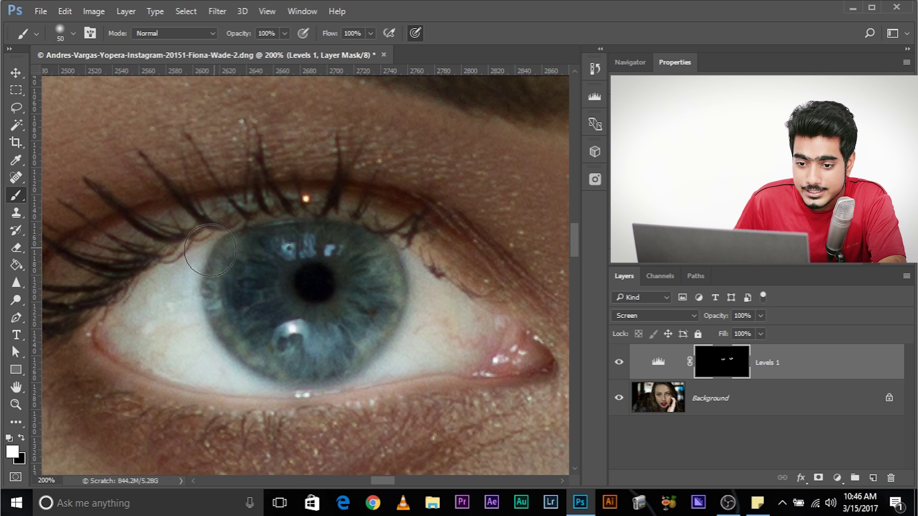
pyautogui.moveTo(194, 279)
pyautogui.mouseDown()
pyautogui.moveTo(202, 345)
pyautogui.moveTo(193, 371)
pyautogui.moveTo(218, 254)
pyautogui.mouseUp()
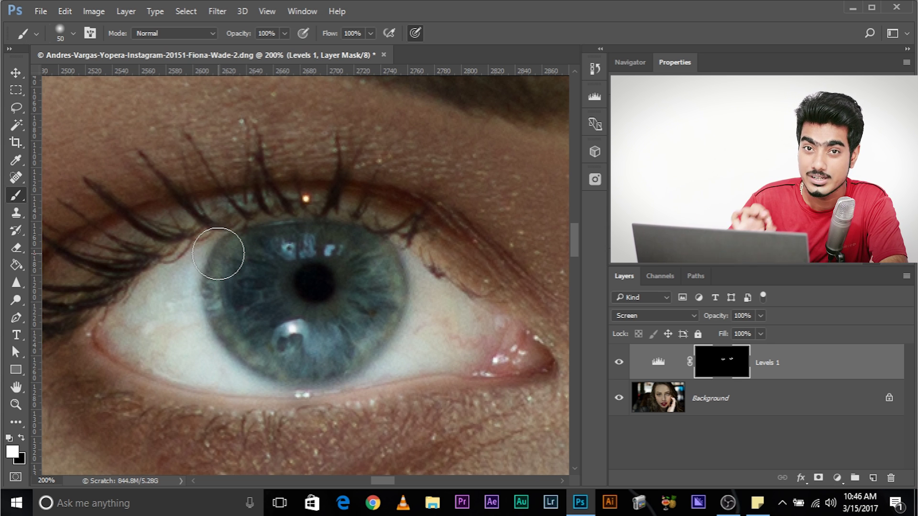
pyautogui.moveTo(218, 253); pyautogui.dragTo(251, 248)
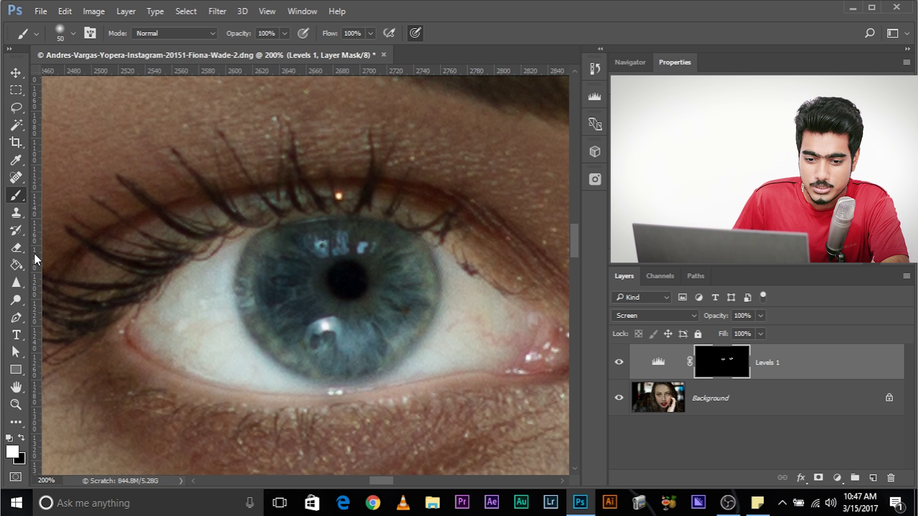
# Switch to black paint and resize the brush to 26, then 37 px, around the eye's lids.
pyautogui.press('x')
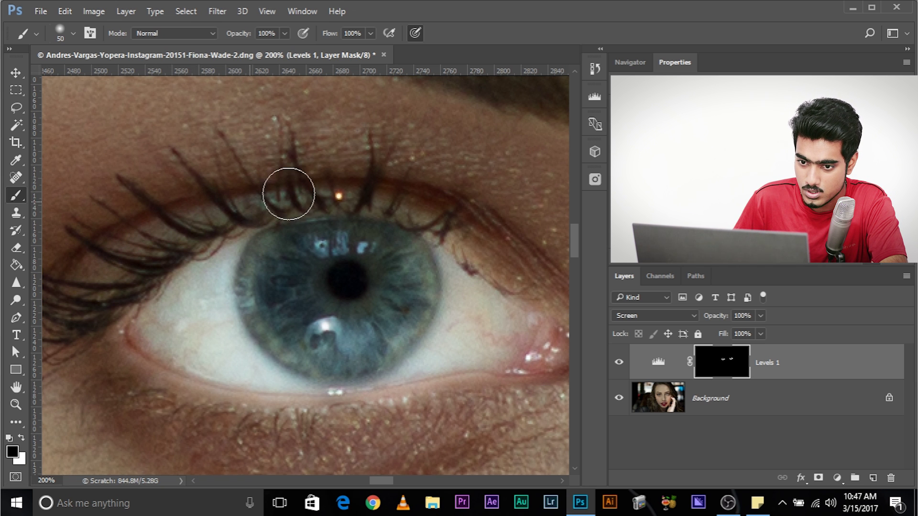
pyautogui.moveTo(406, 252); pyautogui.dragTo(478, 240)
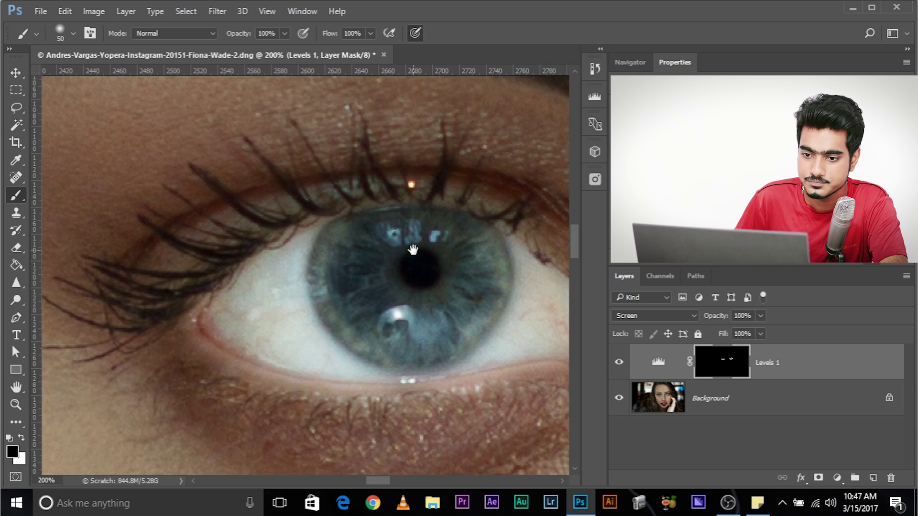
pyautogui.keyDown('alt'); pyautogui.rightClick(269, 186); pyautogui.keyUp('alt')
pyautogui.moveTo(269, 186); pyautogui.dragTo(250, 187)
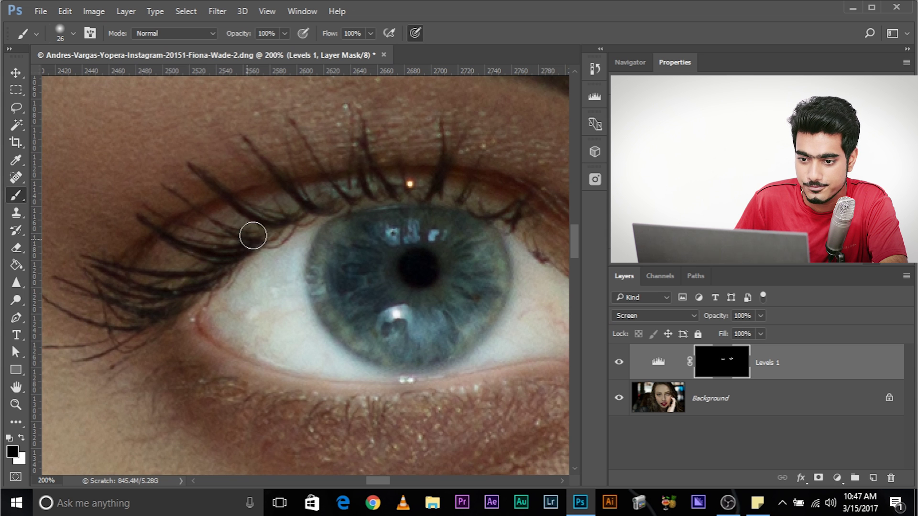
pyautogui.moveTo(411, 183); pyautogui.dragTo(330, 173)
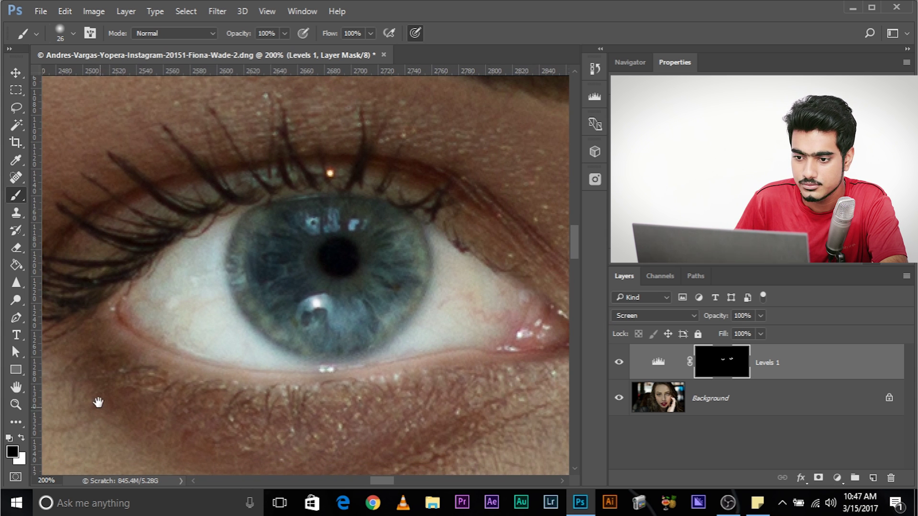
pyautogui.moveTo(98, 403); pyautogui.dragTo(180, 329)
pyautogui.moveTo(287, 304)
pyautogui.mouseDown()
pyautogui.moveTo(195, 303)
pyautogui.moveTo(288, 314)
pyautogui.moveTo(260, 310)
pyautogui.mouseUp()
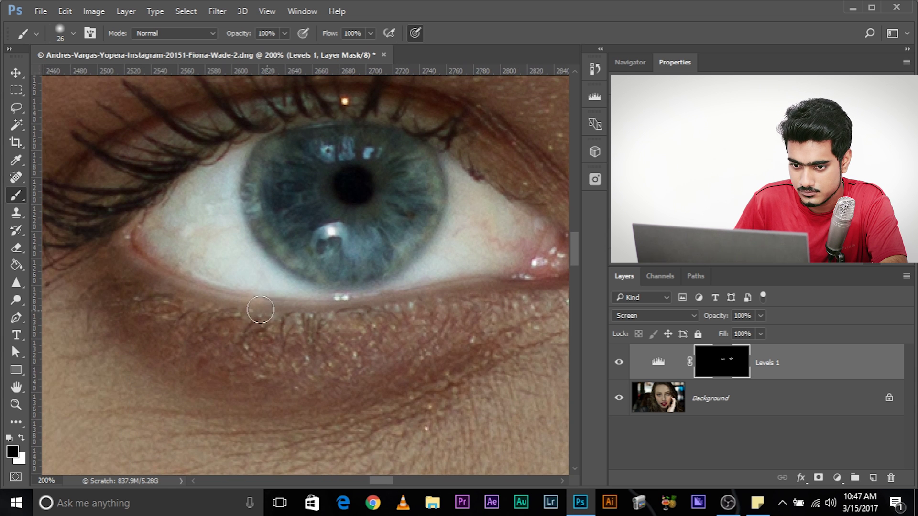
pyautogui.moveTo(529, 311); pyautogui.dragTo(407, 345)
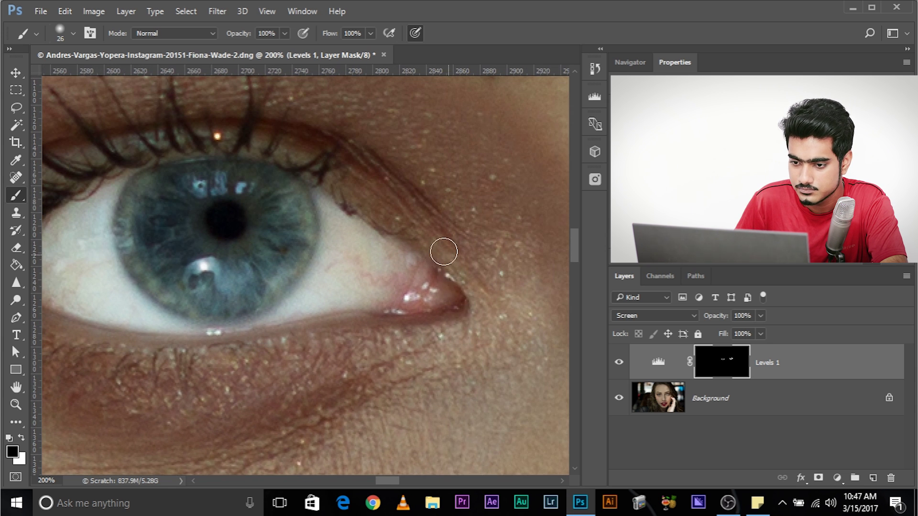
pyautogui.moveTo(365, 321); pyautogui.dragTo(502, 349)
pyautogui.press(']')
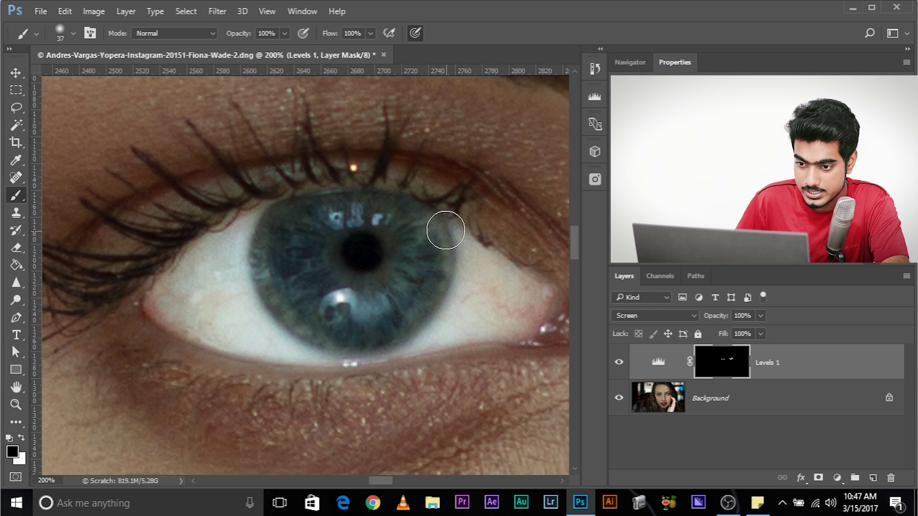
# Paint black off the lower-left, right and left iris edges with a 16–30 px brush.
pyautogui.press('alt')
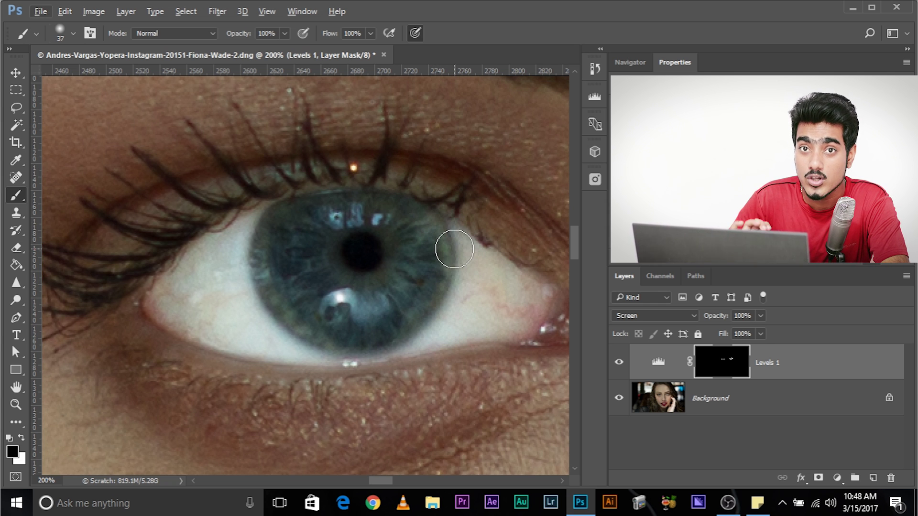
pyautogui.keyDown('alt'); pyautogui.rightClick(267, 260); pyautogui.keyUp('alt')
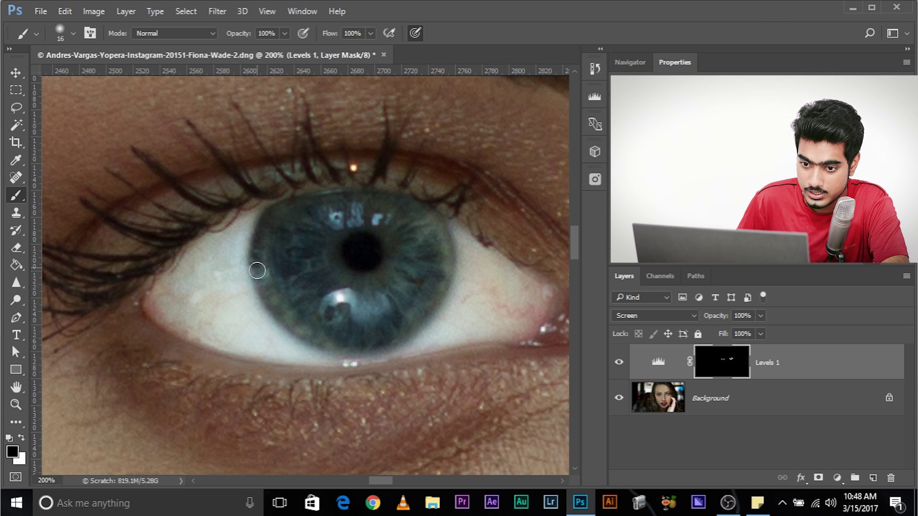
pyautogui.moveTo(257, 271)
pyautogui.mouseDown()
pyautogui.moveTo(265, 302)
pyautogui.moveTo(332, 352)
pyautogui.moveTo(367, 356)
pyautogui.moveTo(427, 323)
pyautogui.mouseUp()
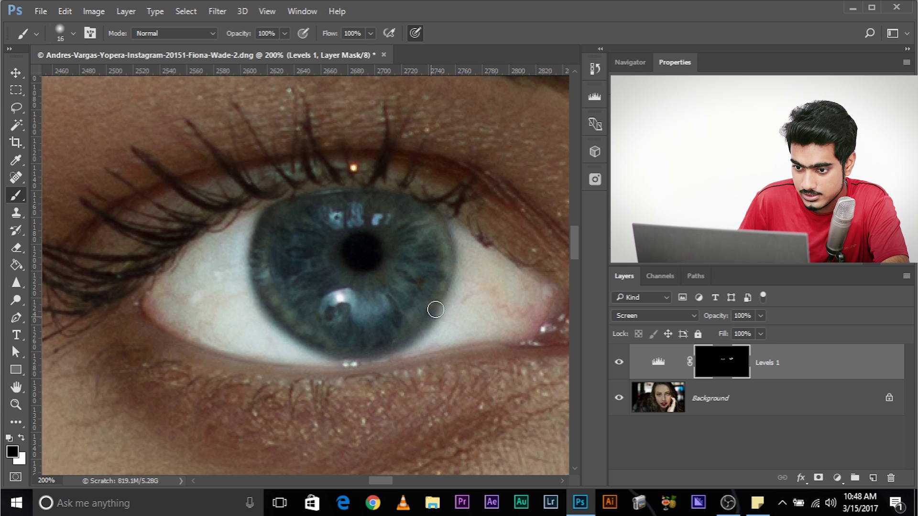
pyautogui.moveTo(447, 280); pyautogui.dragTo(432, 214)
pyautogui.press(']')
pyautogui.press(']')
pyautogui.press(']')
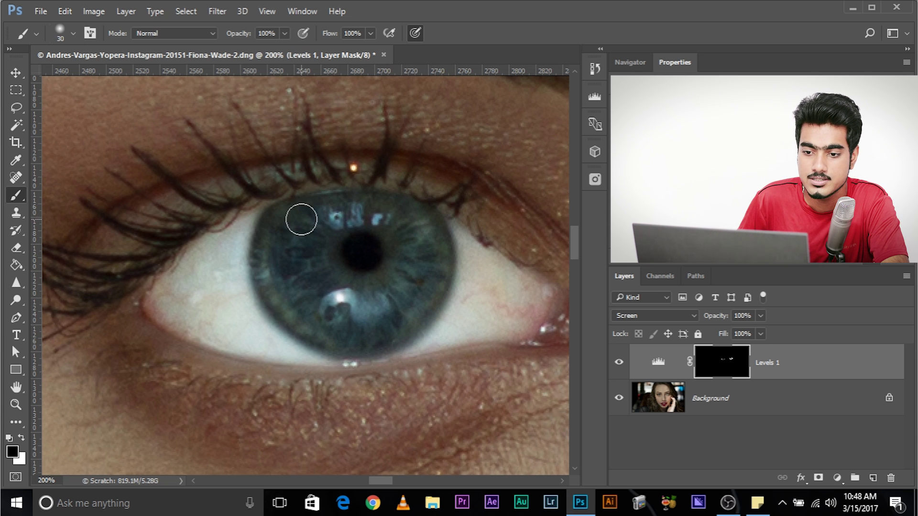
pyautogui.moveTo(302, 215)
pyautogui.mouseDown()
pyautogui.moveTo(276, 245)
pyautogui.moveTo(285, 304)
pyautogui.moveTo(347, 333)
pyautogui.moveTo(424, 297)
pyautogui.moveTo(425, 225)
pyautogui.moveTo(317, 268)
pyautogui.moveTo(157, 218)
pyautogui.moveTo(209, 192)
pyautogui.mouseUp()
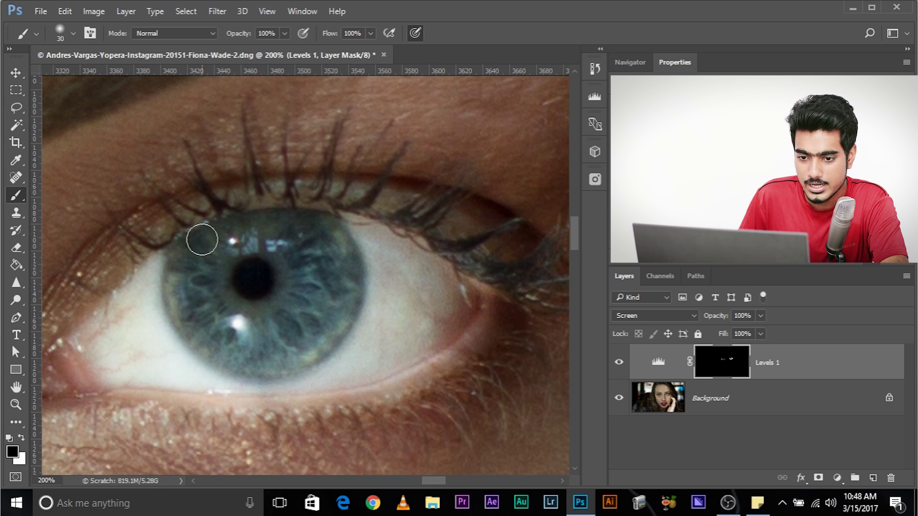
# Refine the other eye with a 23 px brush, then zoom out.
pyautogui.press('[')
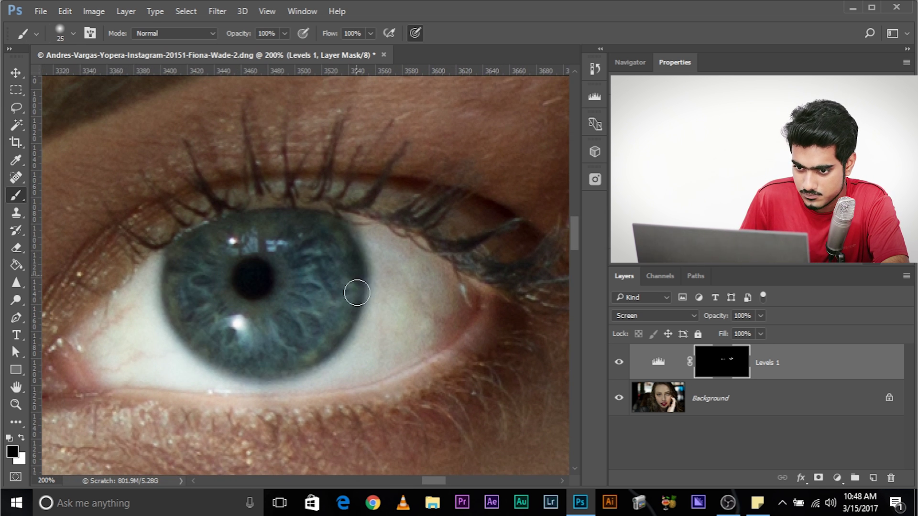
pyautogui.moveTo(354, 287); pyautogui.dragTo(372, 286)
pyautogui.keyDown('alt'); pyautogui.rightClick(522, 333); pyautogui.keyUp('alt')
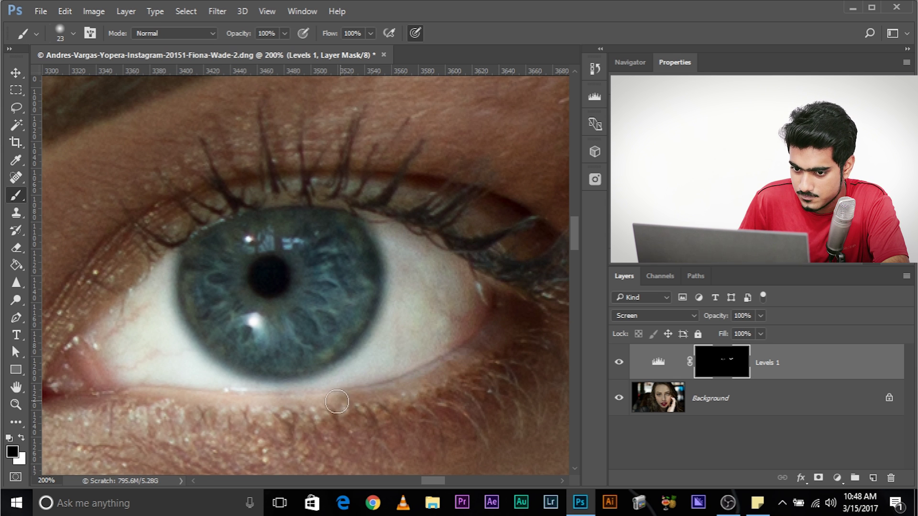
pyautogui.keyDown('alt'); pyautogui.scroll(-1, 507, 330); pyautogui.keyUp('alt')
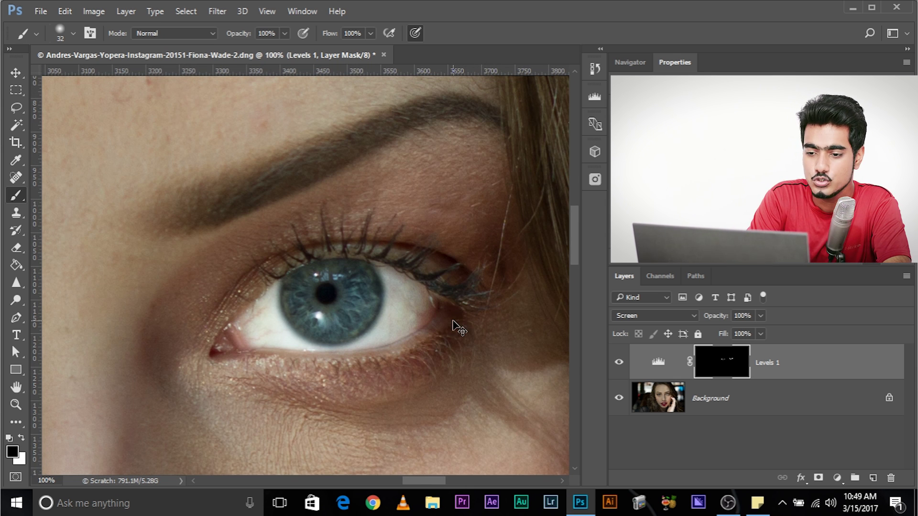
pyautogui.keyDown('alt'); pyautogui.scroll(-1, 456, 328); pyautogui.keyUp('alt')
pyautogui.moveTo(279, 324); pyautogui.dragTo(463, 295)
pyautogui.keyDown('alt'); pyautogui.scroll(-1, 471, 301); pyautogui.keyUp('alt')
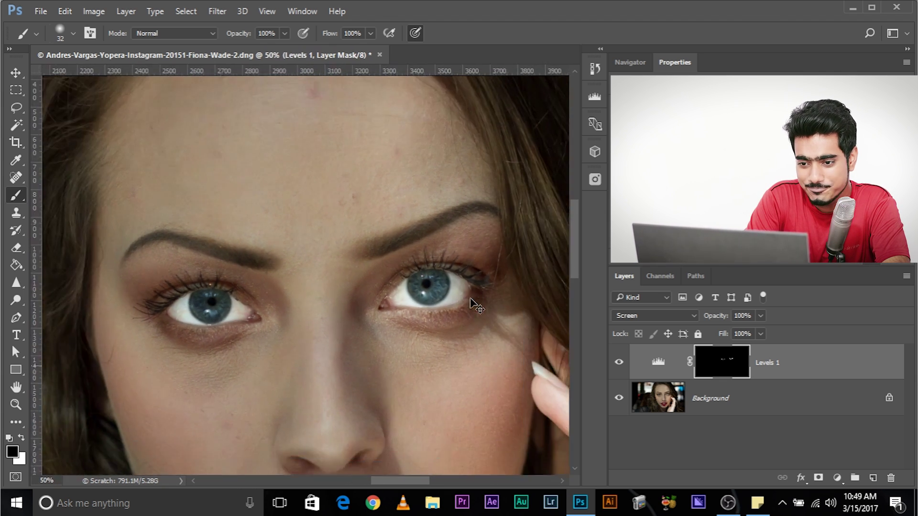
pyautogui.keyDown('alt'); pyautogui.scroll(-3, 470, 298); pyautogui.keyUp('alt')
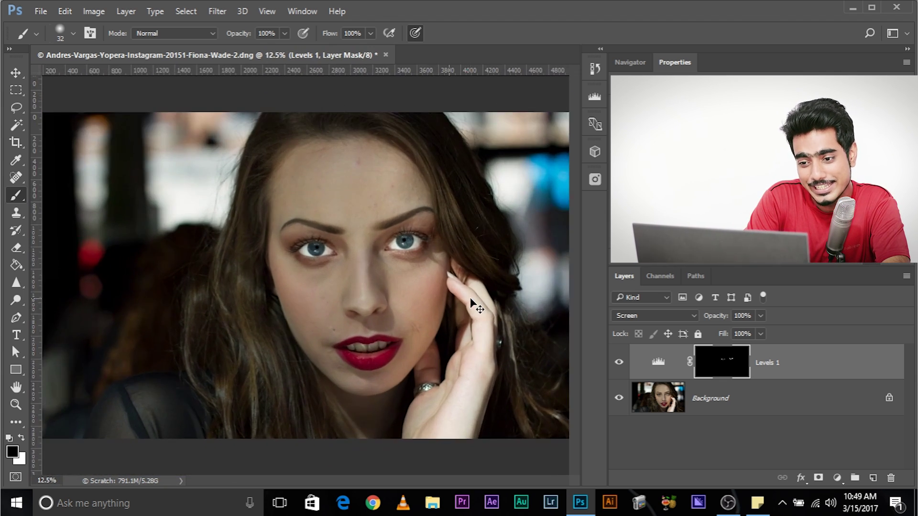
# Lower the Levels 1 opacity to 49% and toggle its visibility to compare.
pyautogui.keyDown('alt'); pyautogui.scroll(1, 470, 298); pyautogui.keyUp('alt')
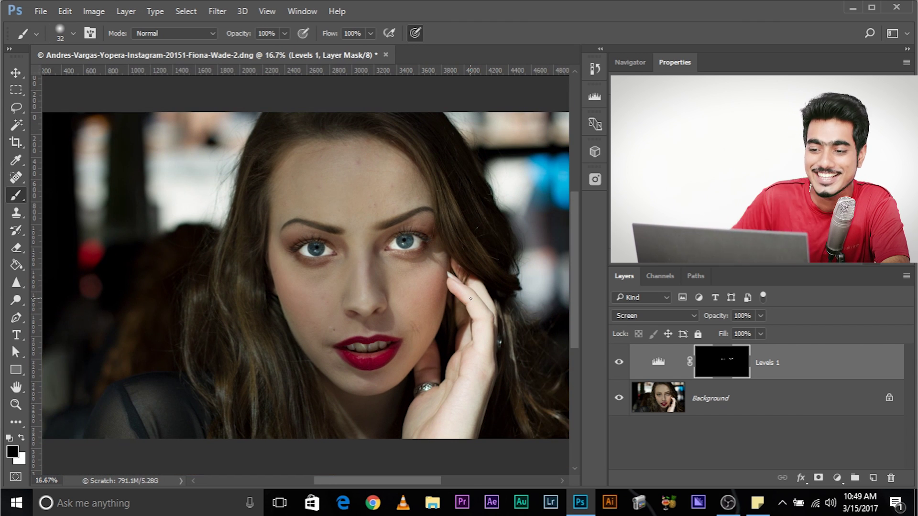
pyautogui.click(760, 316)
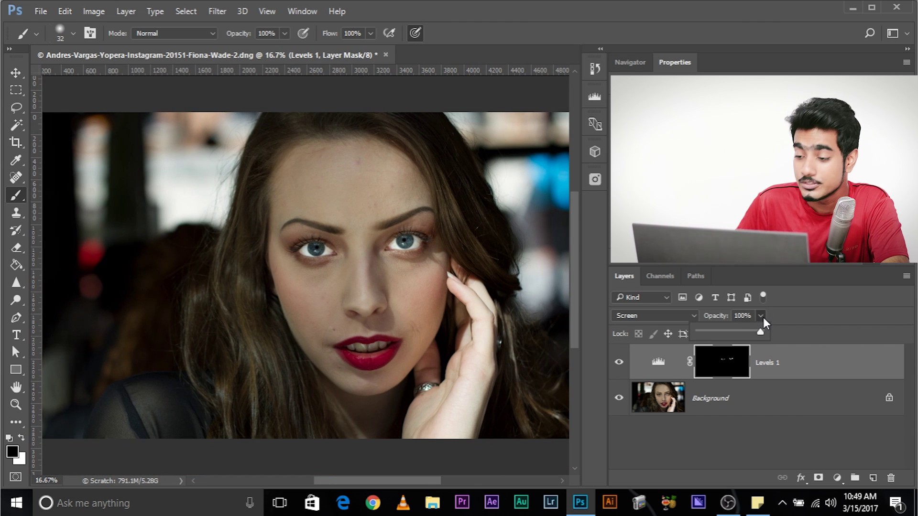
pyautogui.click(728, 331)
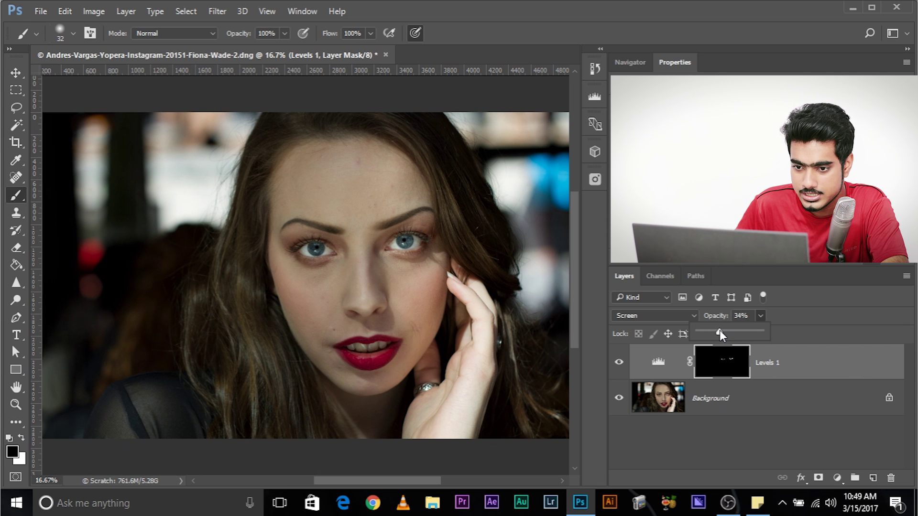
pyautogui.click(619, 364)
pyautogui.click(618, 364)
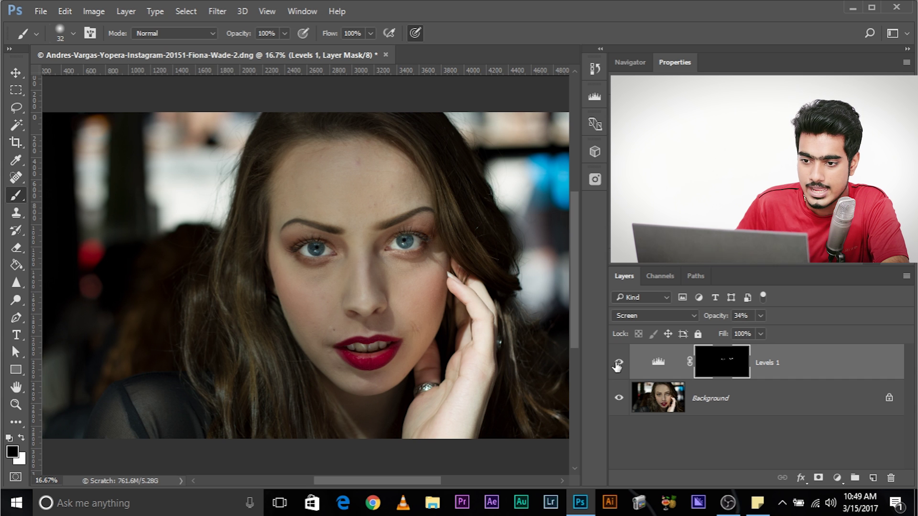
# Zoom in on both eyes and compare the whitening before and after.
pyautogui.hotkey('ctrl', '+')
pyautogui.hotkey('ctrl', '+')
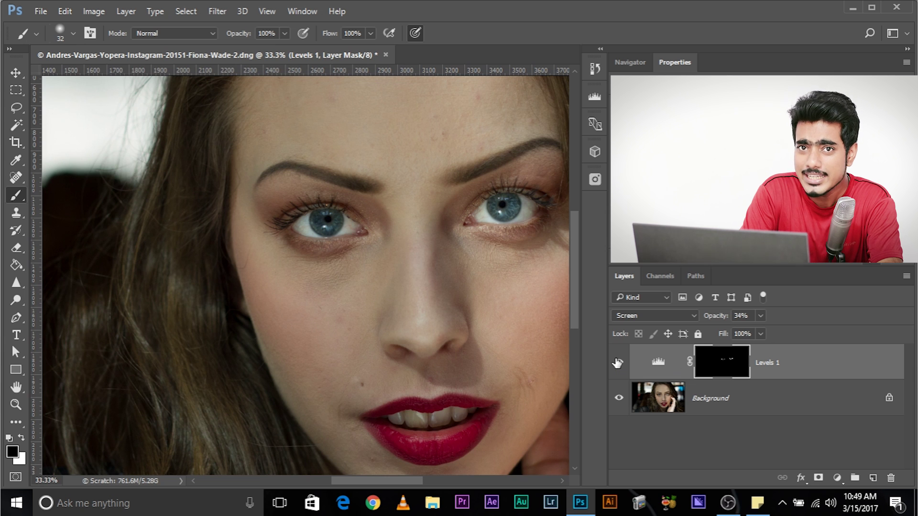
pyautogui.hotkey('ctrl', '+')
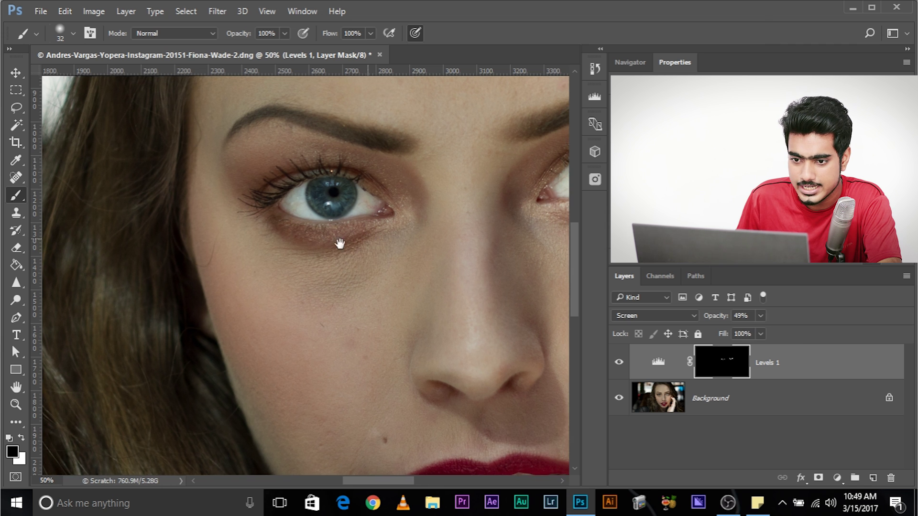
pyautogui.moveTo(371, 239); pyautogui.dragTo(265, 288)
pyautogui.click(620, 362)
pyautogui.click(620, 362)
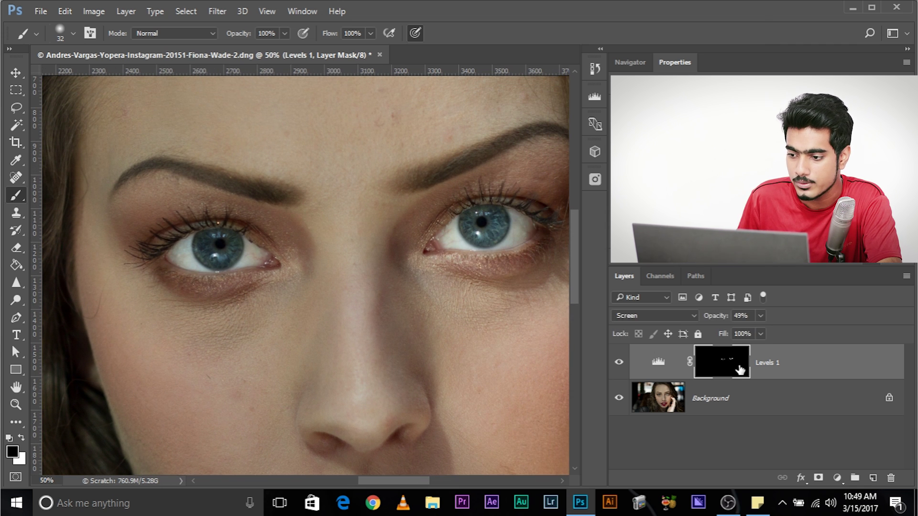
# In Levels 1 Blending Options, split the Underlying Layer black slider to 39/138.
pyautogui.rightClick(807, 368)
pyautogui.click(602, 82)
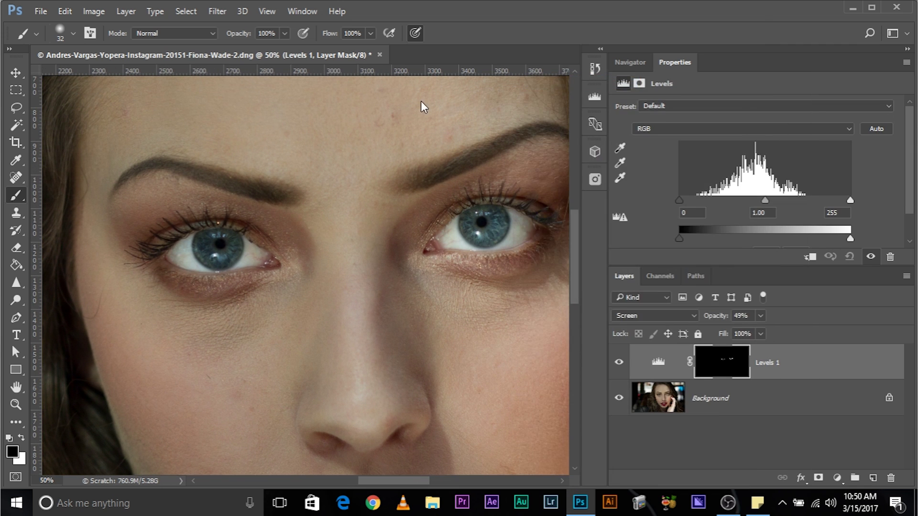
pyautogui.moveTo(423, 38); pyautogui.dragTo(530, 24)
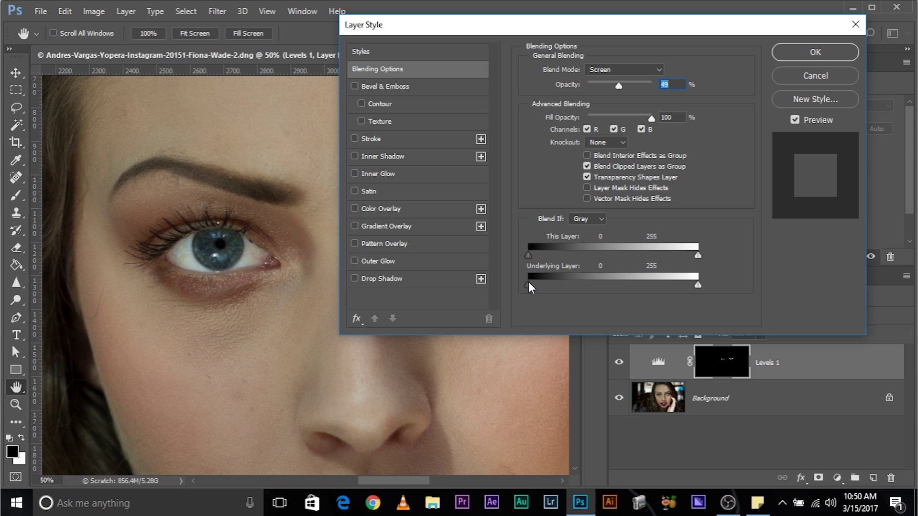
pyautogui.moveTo(529, 283); pyautogui.dragTo(592, 289)
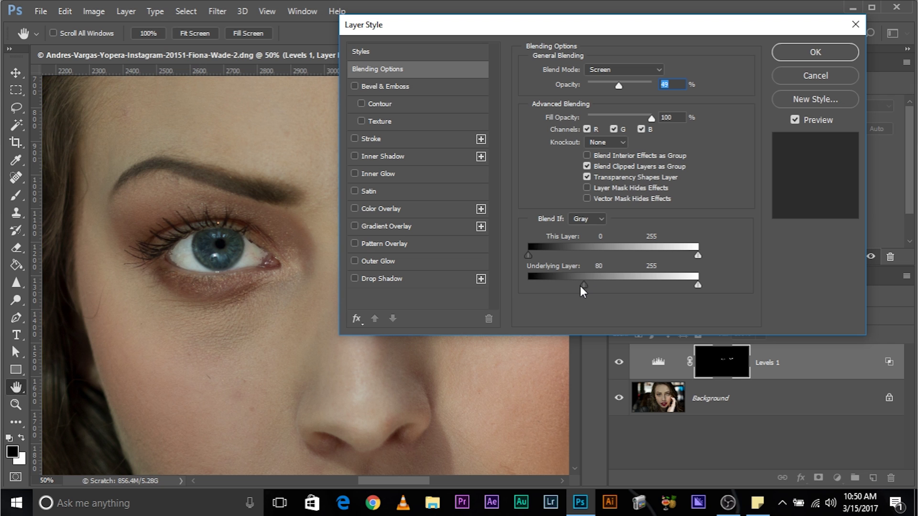
pyautogui.moveTo(559, 286); pyautogui.dragTo(581, 285)
pyautogui.keyDown('alt'); pyautogui.moveTo(568, 286); pyautogui.dragTo(584, 285); pyautogui.keyUp('alt')
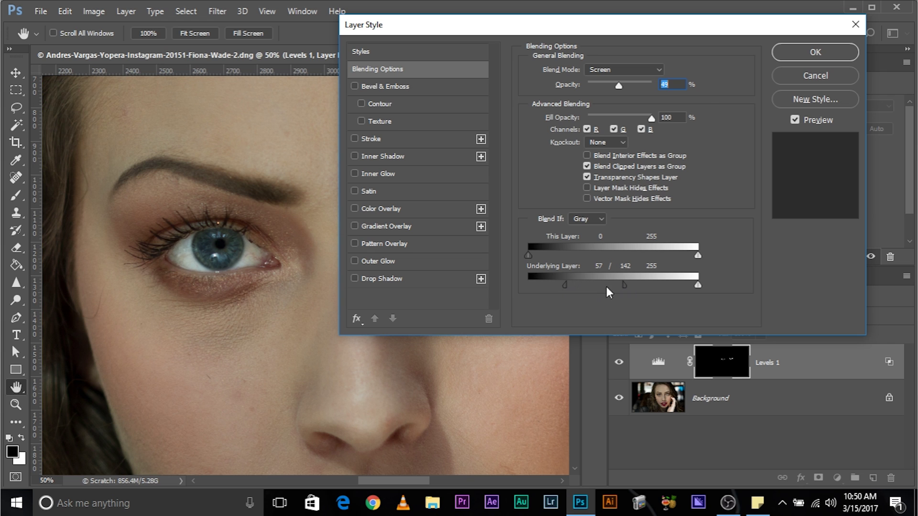
pyautogui.moveTo(563, 283)
pyautogui.mouseDown()
pyautogui.moveTo(538, 283)
pyautogui.moveTo(554, 279)
pyautogui.mouseUp()
pyautogui.click(849, 54)
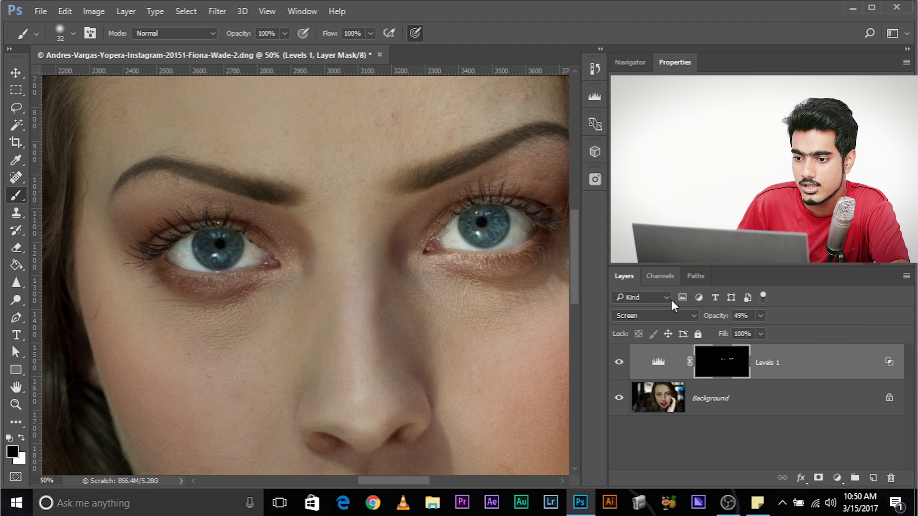
# Compare the whitening on and off, then lower Levels 1 opacity to 35%.
pyautogui.click(617, 362)
pyautogui.click(618, 362)
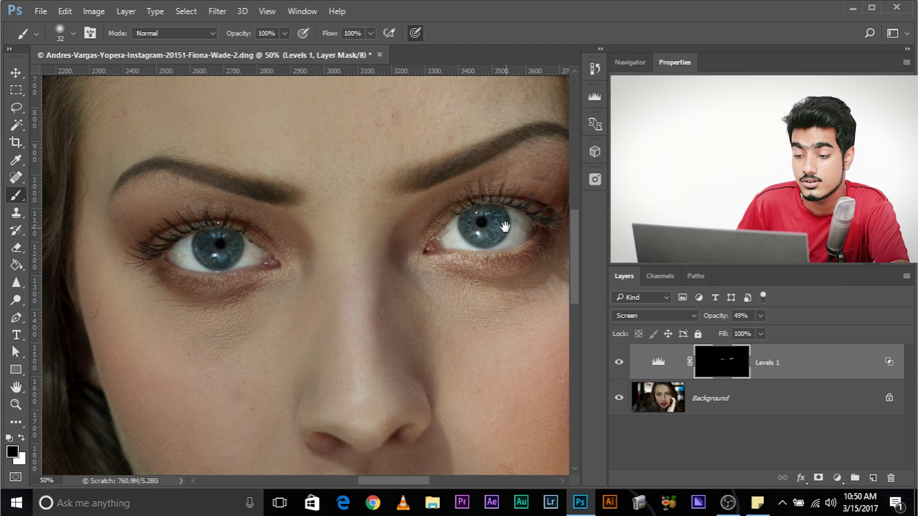
pyautogui.moveTo(505, 225); pyautogui.dragTo(464, 265)
pyautogui.click(619, 362)
pyautogui.click(619, 362)
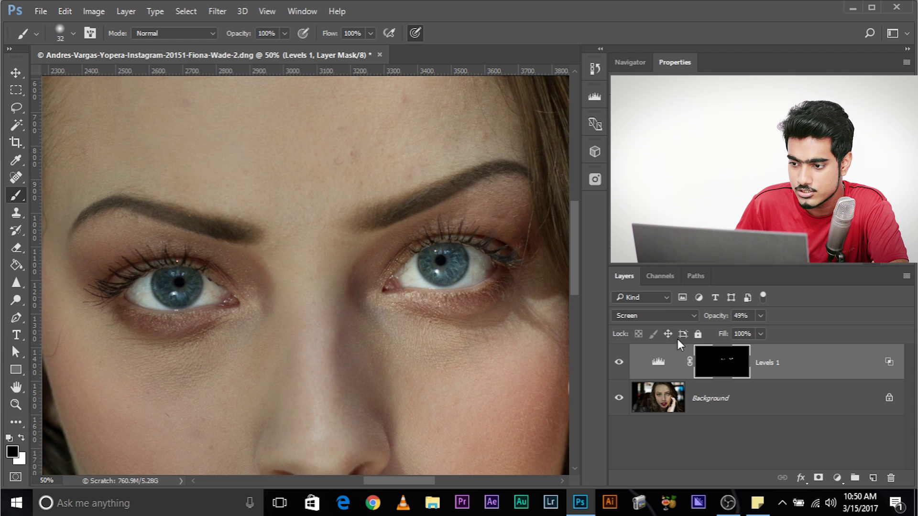
pyautogui.click(761, 317)
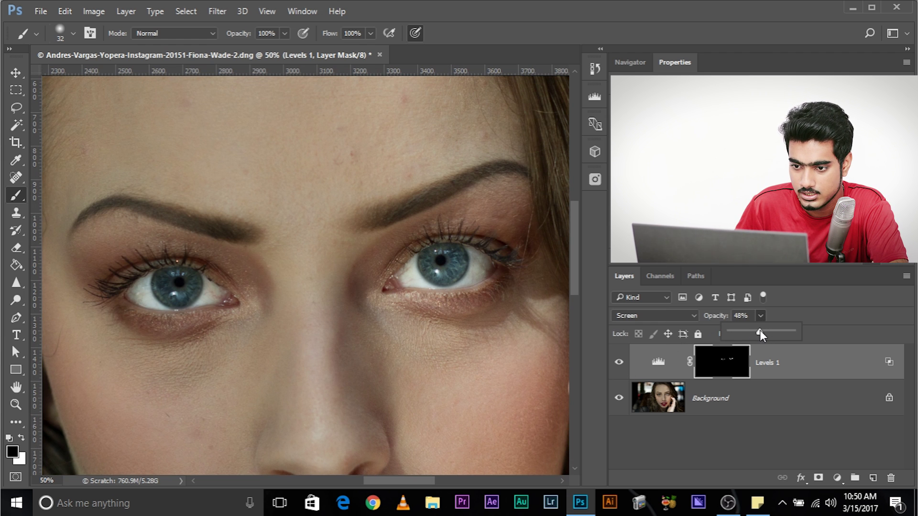
pyautogui.moveTo(759, 331); pyautogui.dragTo(752, 334)
# Zoom out to view the whole portrait, then zoom back in.
pyautogui.hotkey('ctrl', '-')
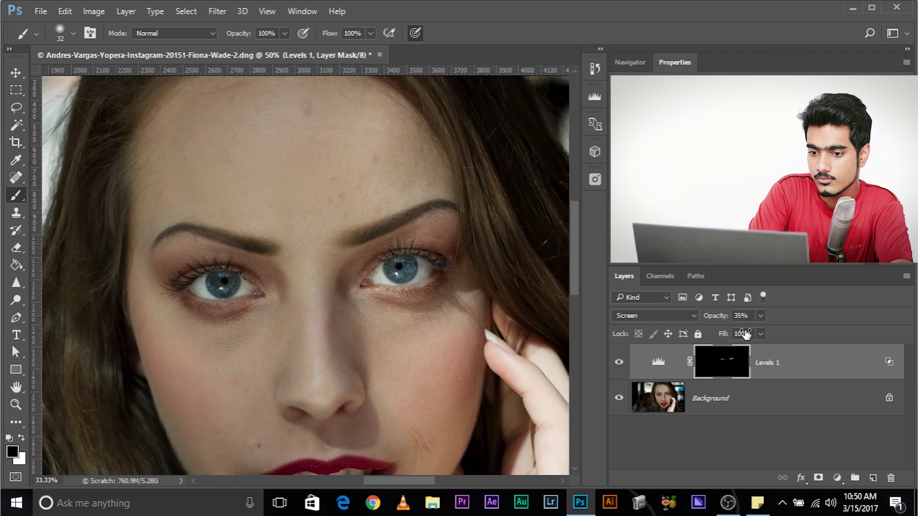
pyautogui.hotkey('ctrl', '-')
pyautogui.hotkey('ctrl', '+')
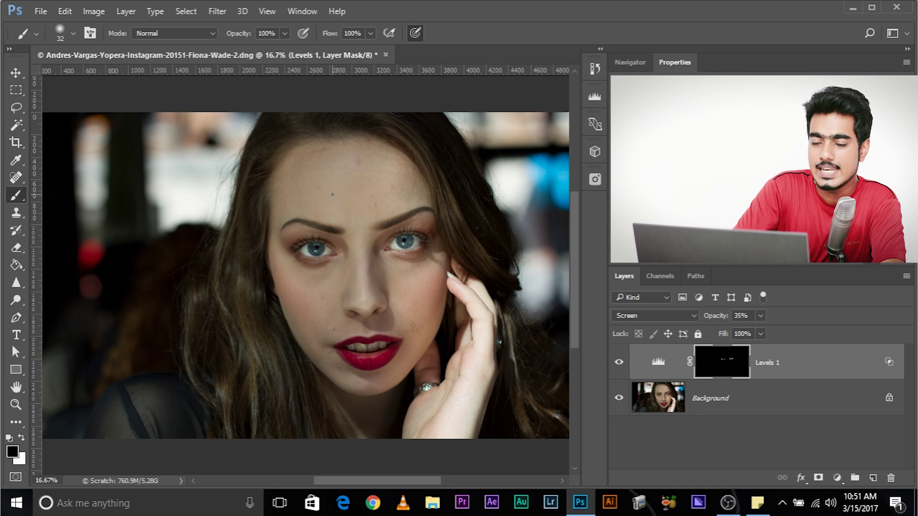
pyautogui.hotkey('ctrl', '+')
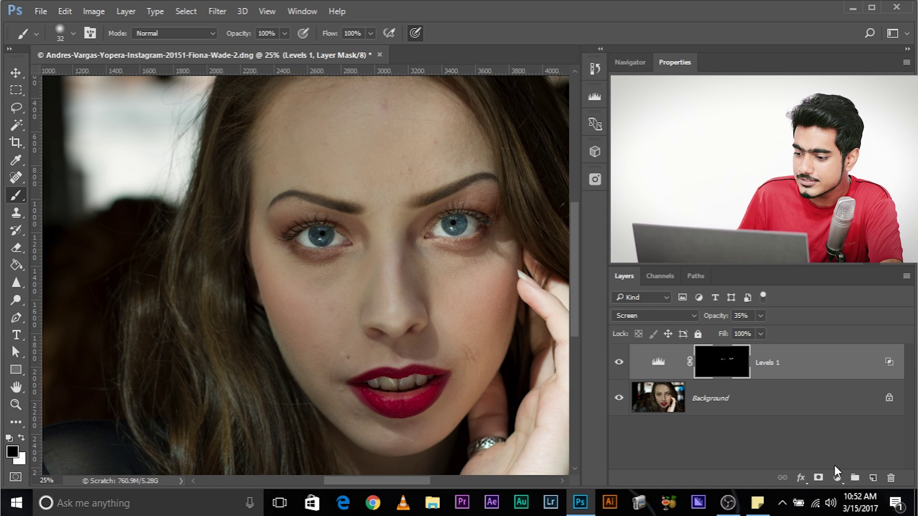
# Add a Curves layer and raise a point picked from the skin tone.
pyautogui.click(837, 474)
pyautogui.click(838, 261)
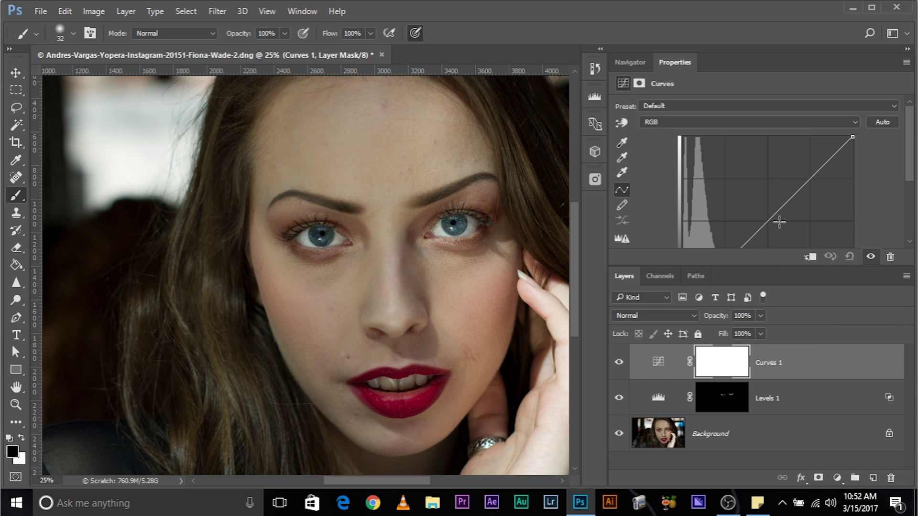
pyautogui.moveTo(730, 266); pyautogui.dragTo(741, 364)
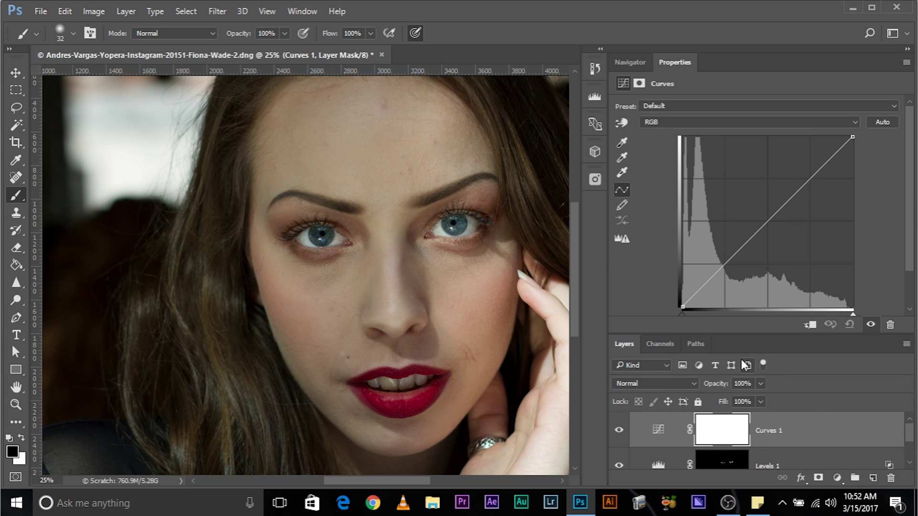
pyautogui.click(621, 122)
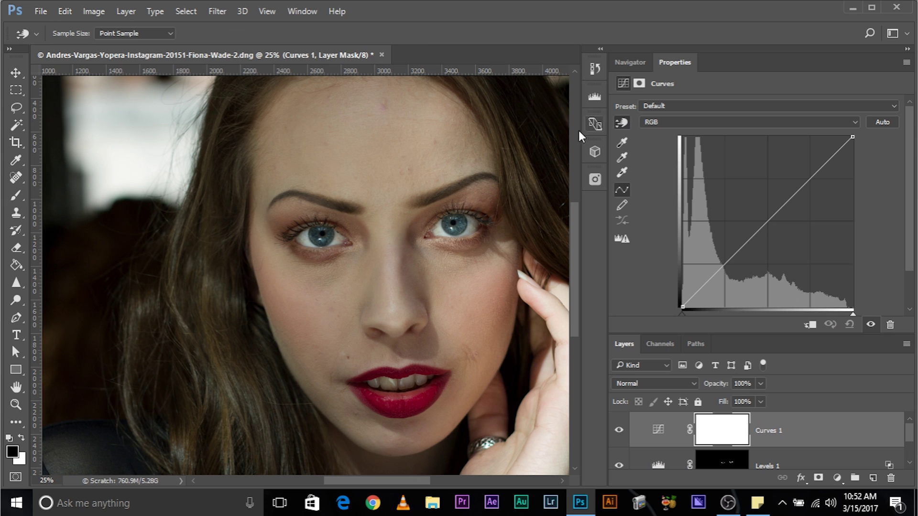
pyautogui.click(383, 135)
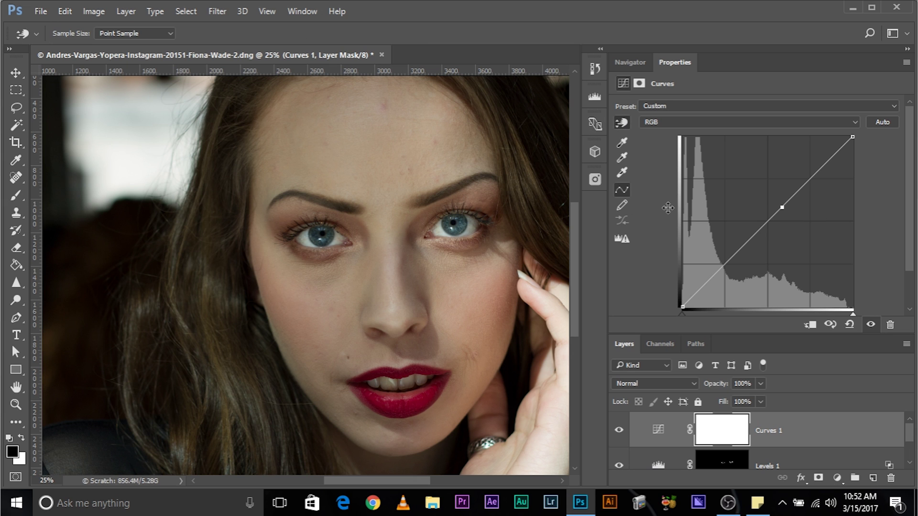
pyautogui.moveTo(782, 207); pyautogui.dragTo(769, 181)
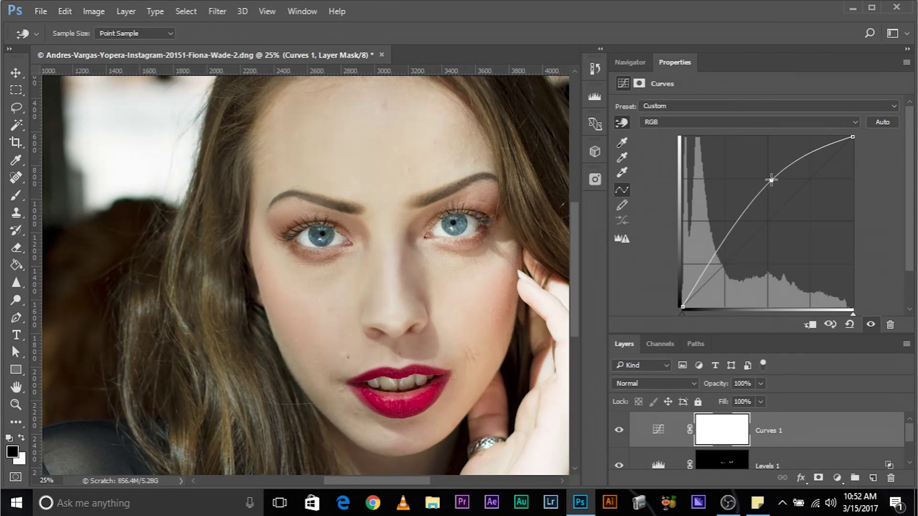
# Pull a lower point down into an S-curve and remove an extra test point.
pyautogui.moveTo(449, 229); pyautogui.dragTo(397, 156)
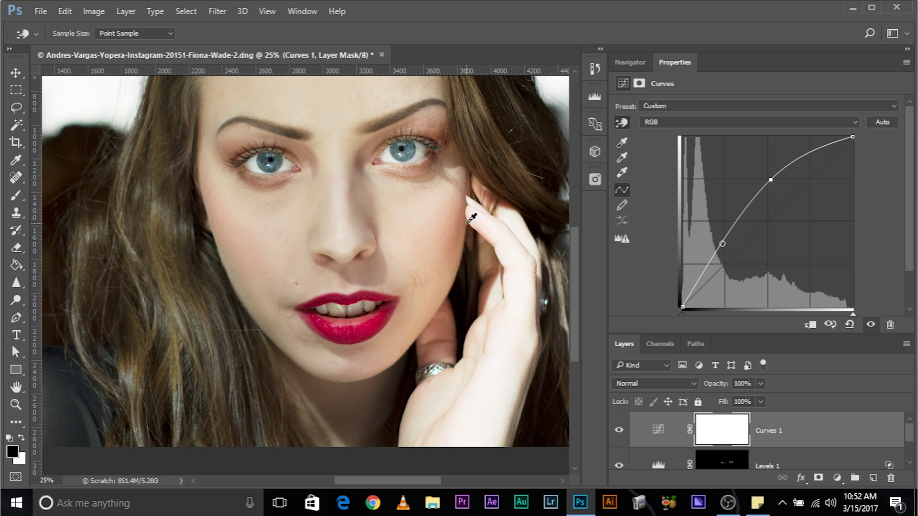
pyautogui.moveTo(721, 244); pyautogui.dragTo(734, 248)
pyautogui.moveTo(349, 225); pyautogui.dragTo(382, 292)
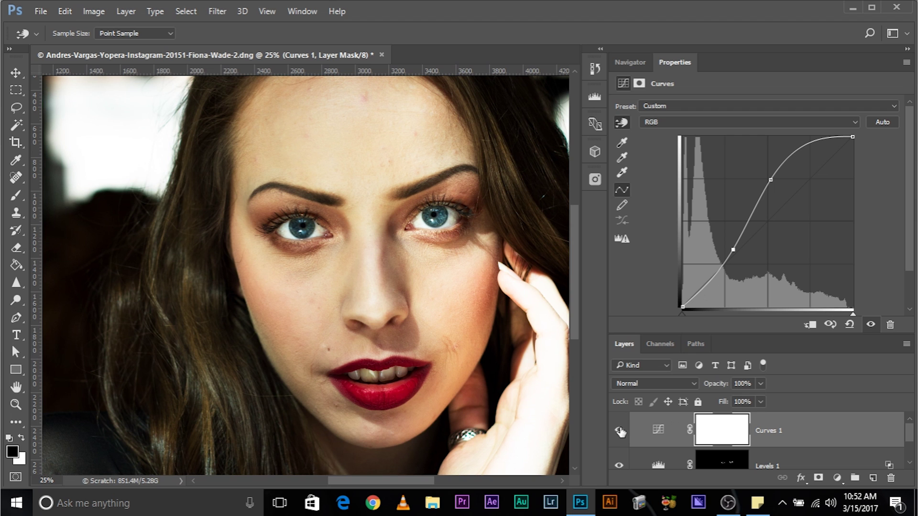
pyautogui.click(620, 430)
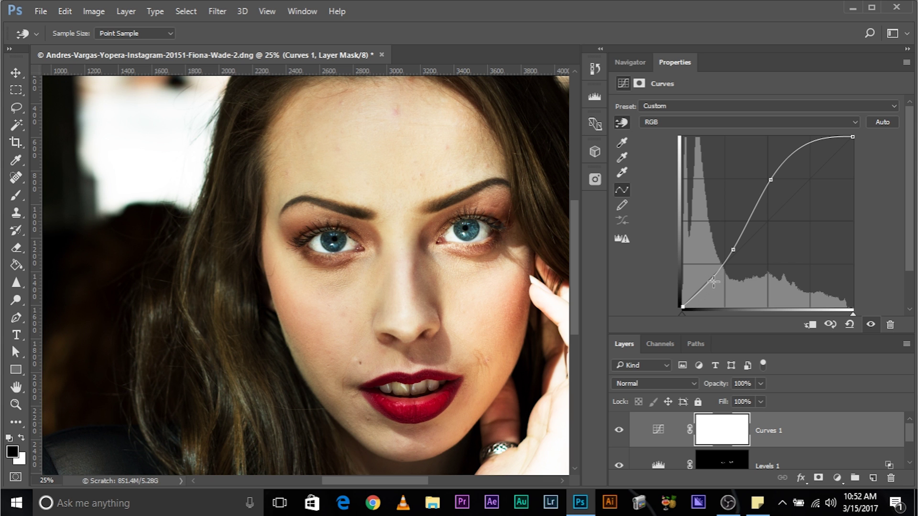
pyautogui.moveTo(709, 282); pyautogui.dragTo(729, 289)
pyautogui.moveTo(829, 140); pyautogui.dragTo(828, 184)
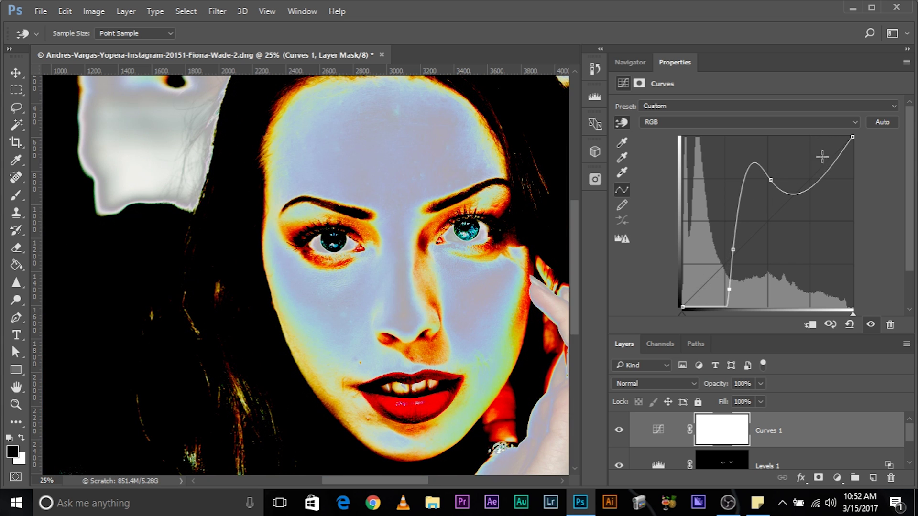
pyautogui.moveTo(732, 287); pyautogui.dragTo(258, 70)
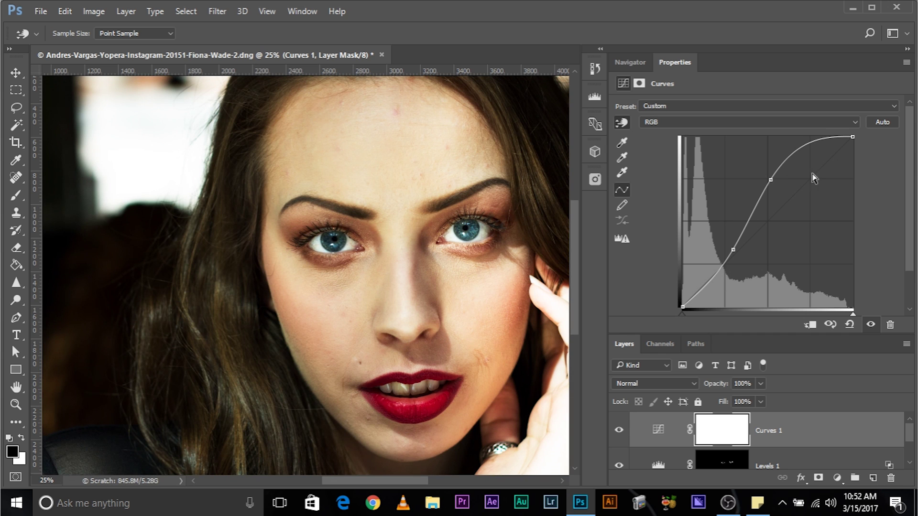
pyautogui.click(836, 478)
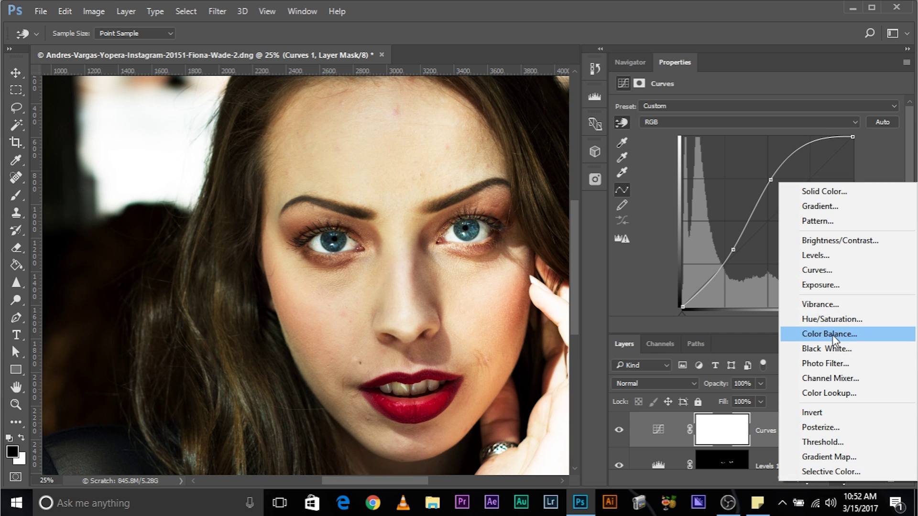
# Add Curves 2 and raise the RGB black point to fade the shadows.
pyautogui.click(817, 270)
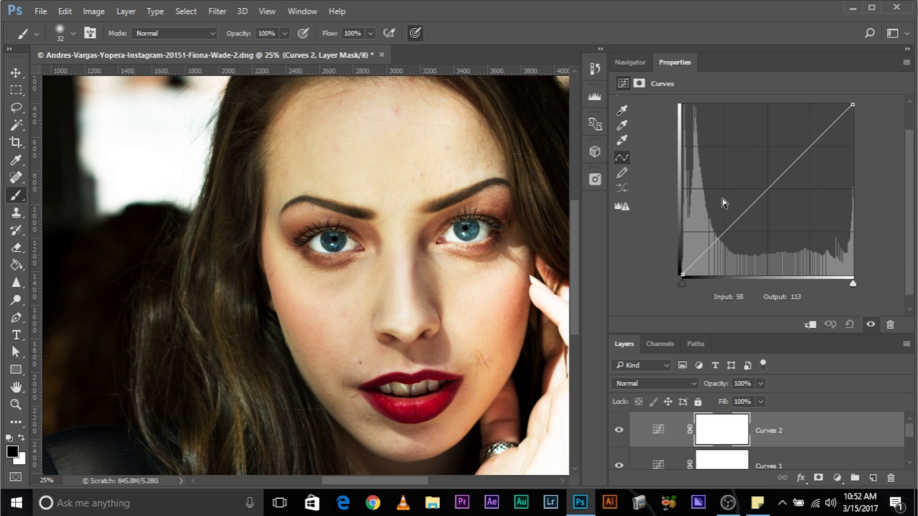
pyautogui.scroll(-1, 723, 203)
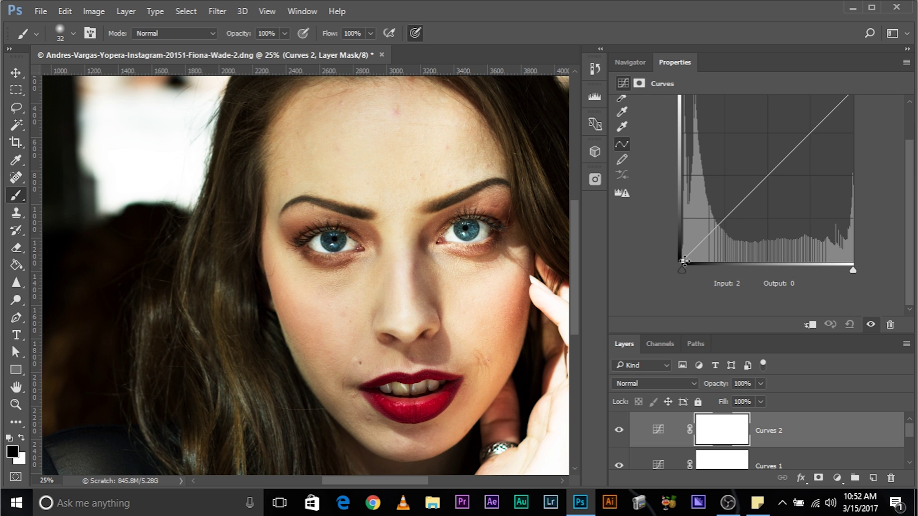
pyautogui.moveTo(682, 261); pyautogui.dragTo(712, 210)
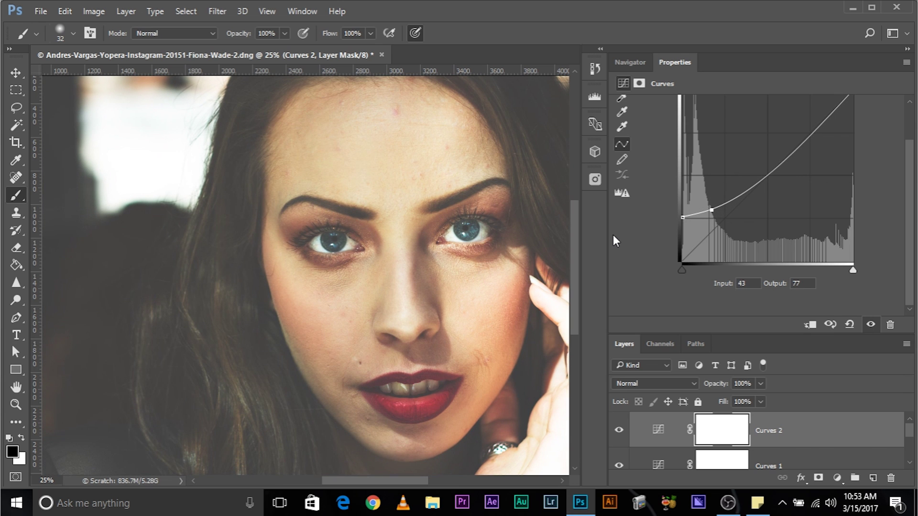
pyautogui.hotkey('ctrl', '-')
pyautogui.hotkey('ctrl', '-')
pyautogui.hotkey('ctrl', '+')
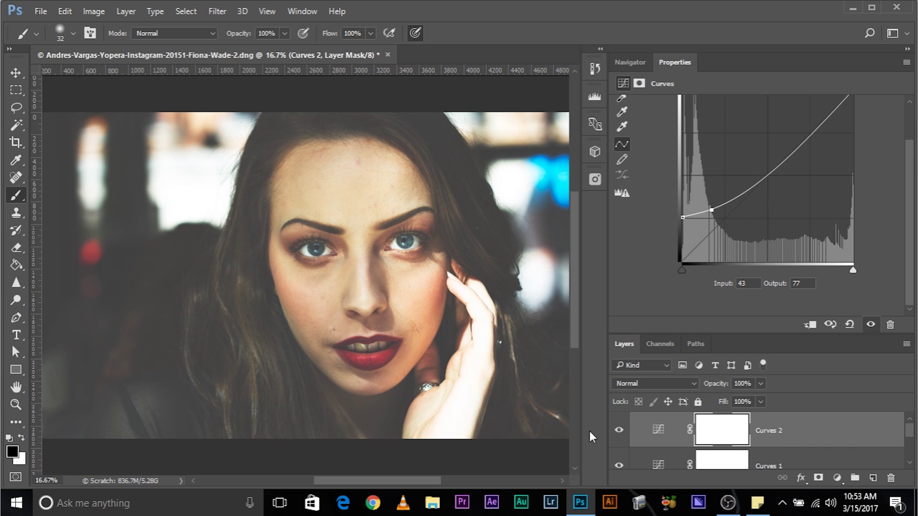
pyautogui.click(618, 430)
pyautogui.click(618, 430)
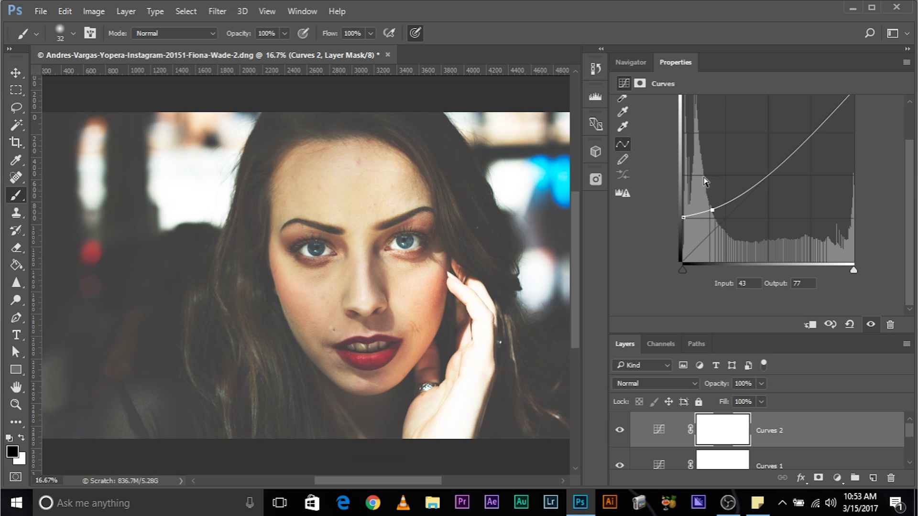
pyautogui.keyDown('ctrl'); pyautogui.click(712, 210); pyautogui.keyUp('ctrl')
pyautogui.moveTo(682, 218); pyautogui.dragTo(705, 223)
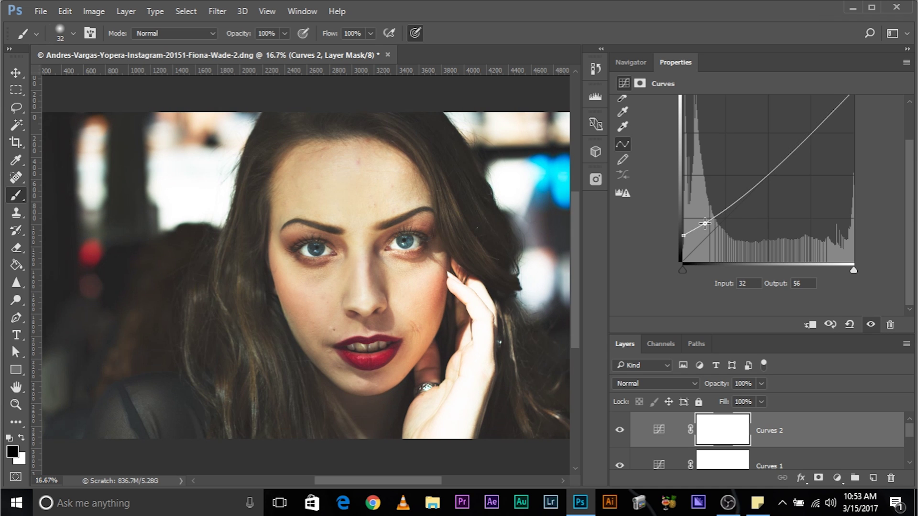
pyautogui.click(628, 432)
pyautogui.click(627, 432)
# Lift the Blue channel's black point for a cool bluish cast in the shadows.
pyautogui.scroll(2, 730, 121)
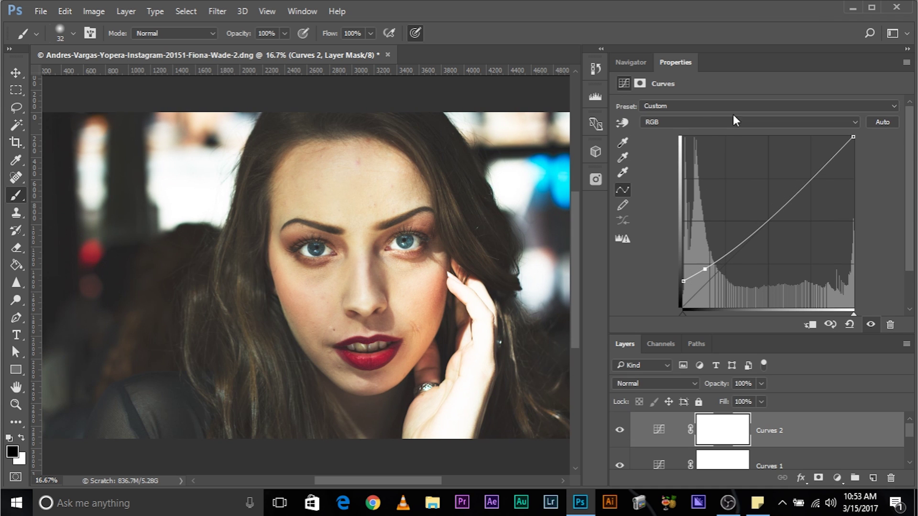
pyautogui.click(702, 125)
pyautogui.click(690, 156)
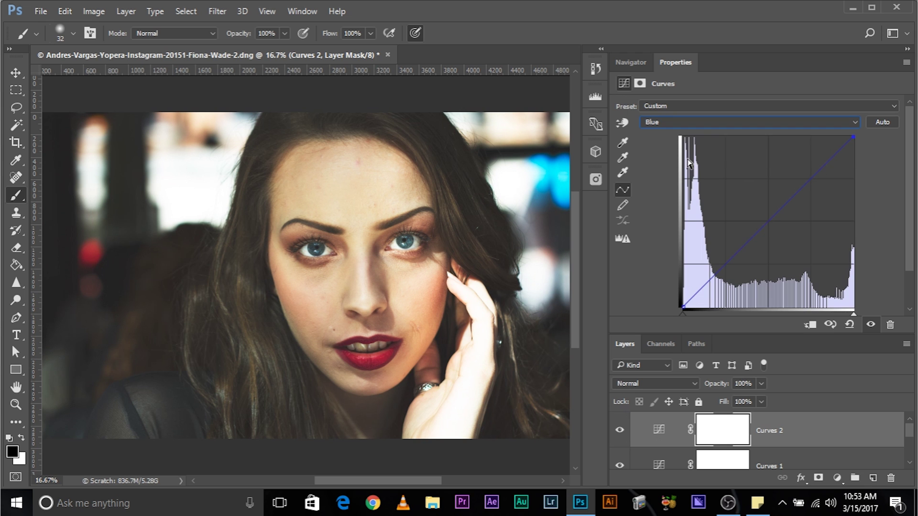
pyautogui.moveTo(682, 300); pyautogui.dragTo(727, 247)
pyautogui.click(620, 430)
pyautogui.click(621, 429)
pyautogui.hotkey('ctrl', '-')
# Group Curves 1 and Curves 2 into Group 1, then toggle the group's visibility to compare before and after.
pyautogui.scroll(-2, 787, 434)
pyautogui.scroll(2, 787, 437)
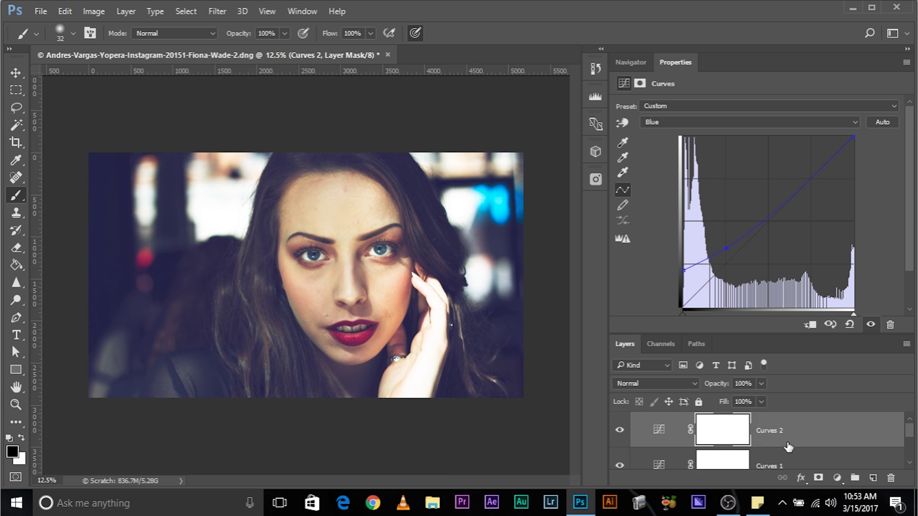
pyautogui.keyDown('shift'); pyautogui.click(789, 459); pyautogui.keyUp('shift')
pyautogui.hotkey('ctrl', 'g')
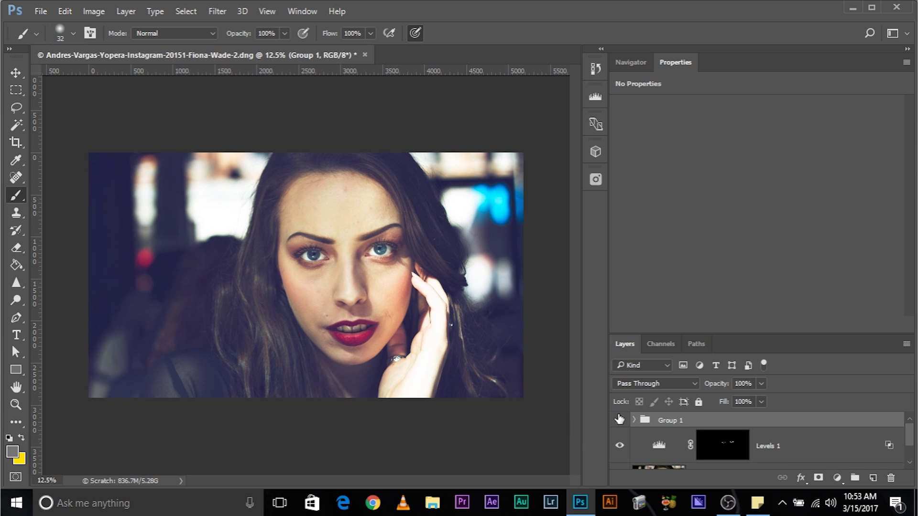
pyautogui.click(620, 420)
pyautogui.click(619, 419)
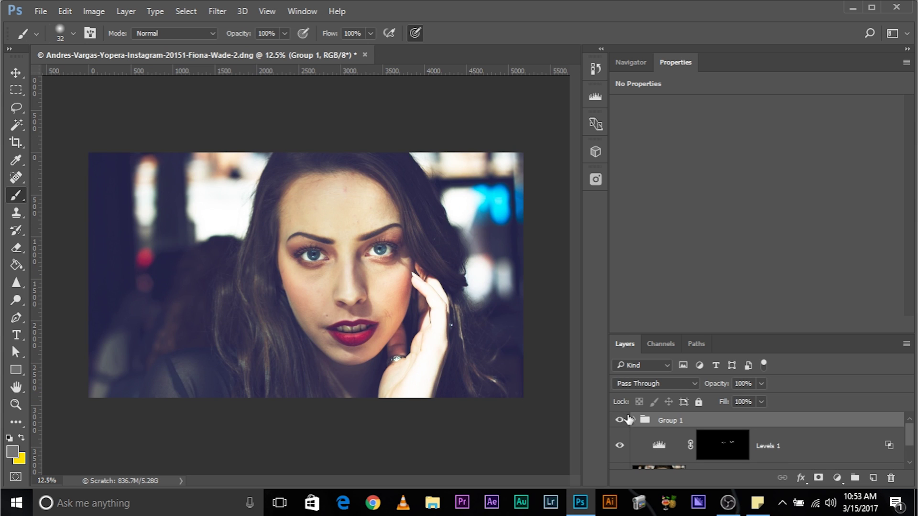